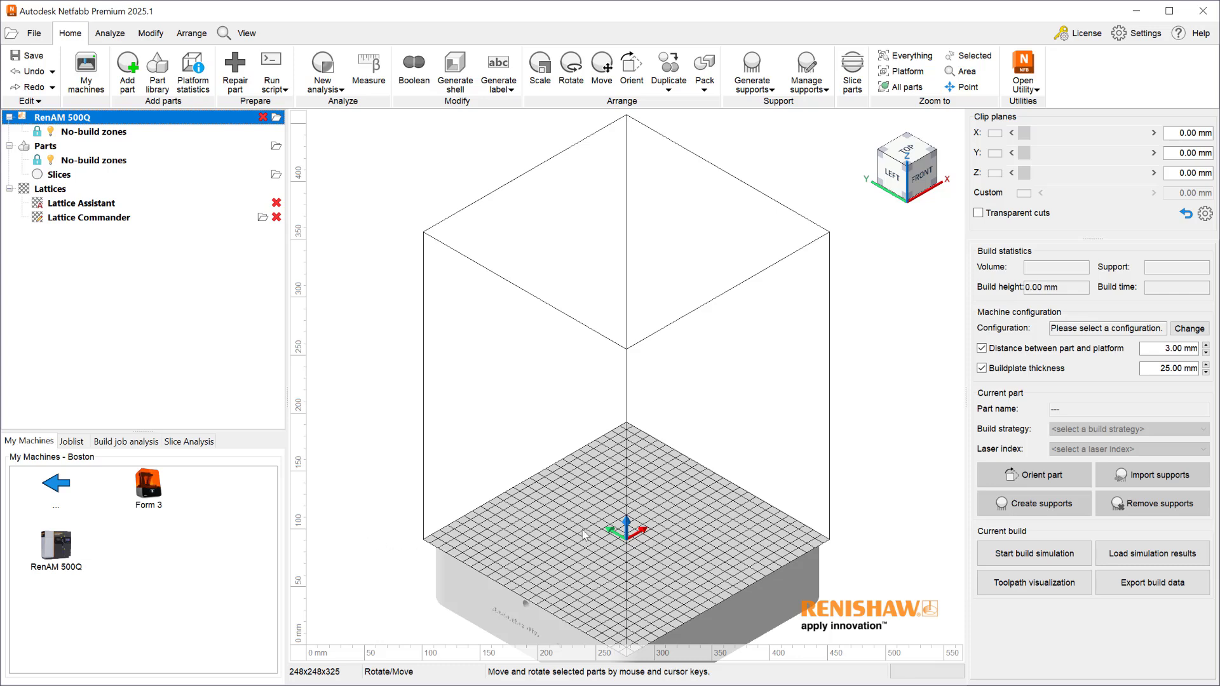
Add a solid 50 x 50 x 30 mm box from the part library to the build platform.
{"action": "middle_click_drag", "start_coordinate": [584, 536], "coordinate": [601, 462]}
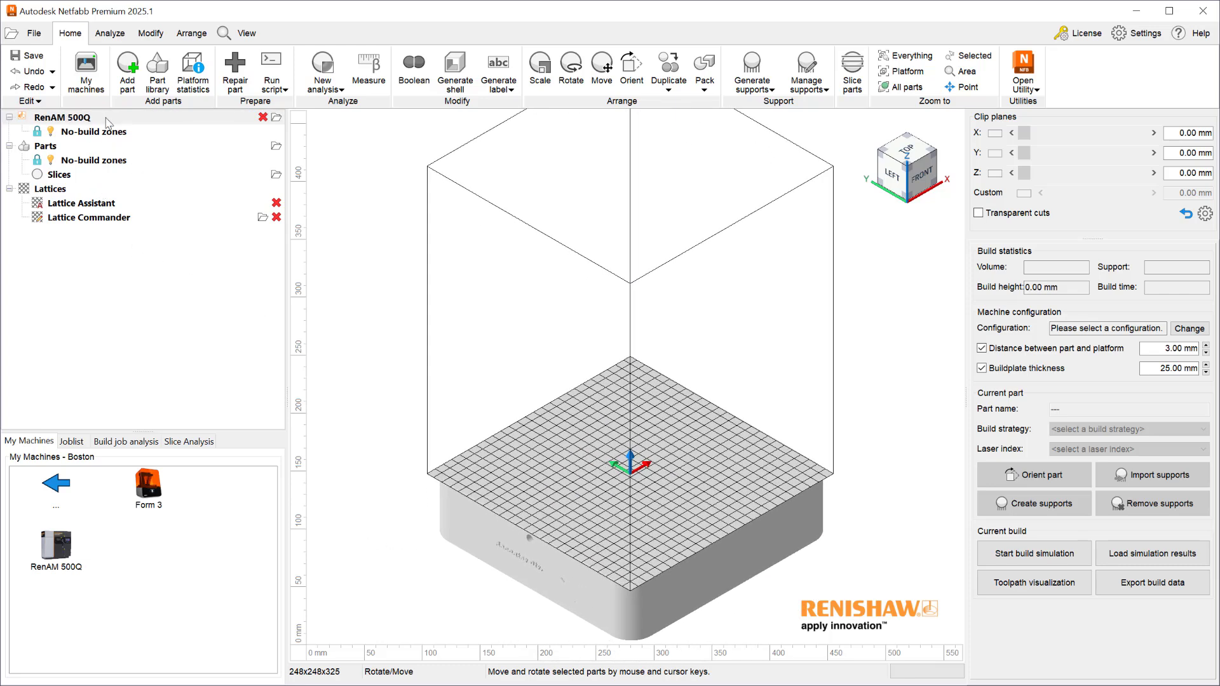
{"action": "left_click", "coordinate": [157, 70]}
{"action": "double_click", "coordinate": [348, 221]}
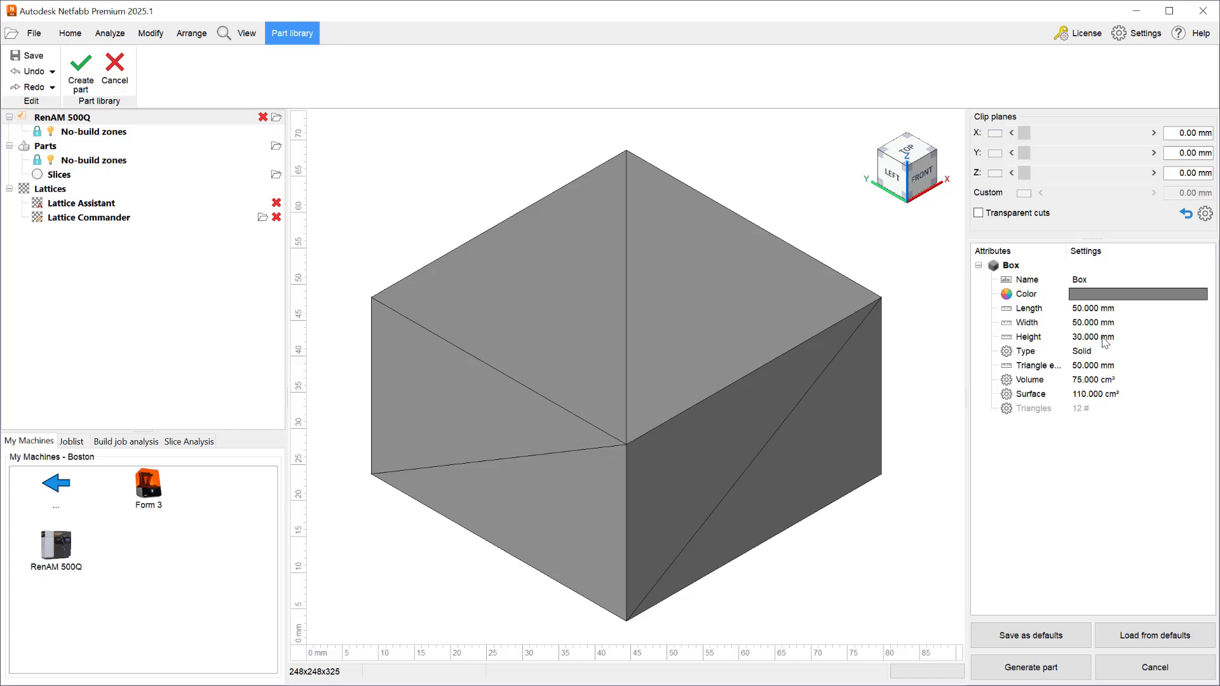
{"action": "left_click", "coordinate": [1066, 677]}
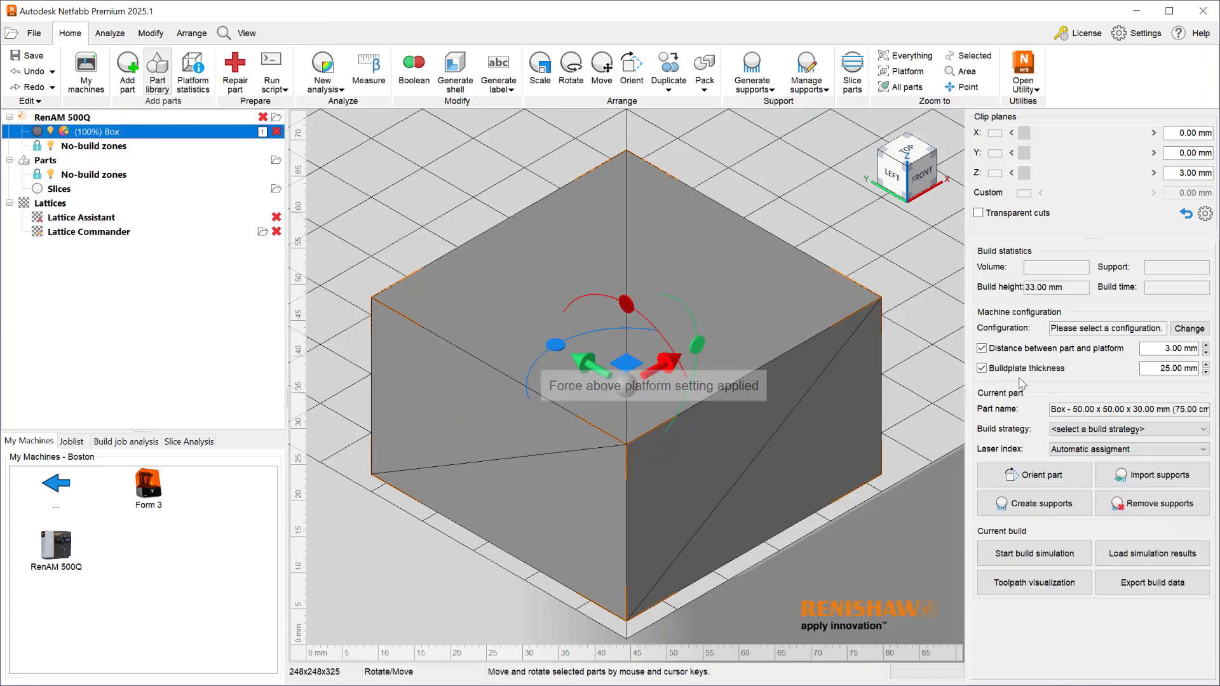
Set the distance between part and platform to 0 mm.
{"action": "left_click", "coordinate": [1169, 348]}
{"action": "type", "text": "0"}
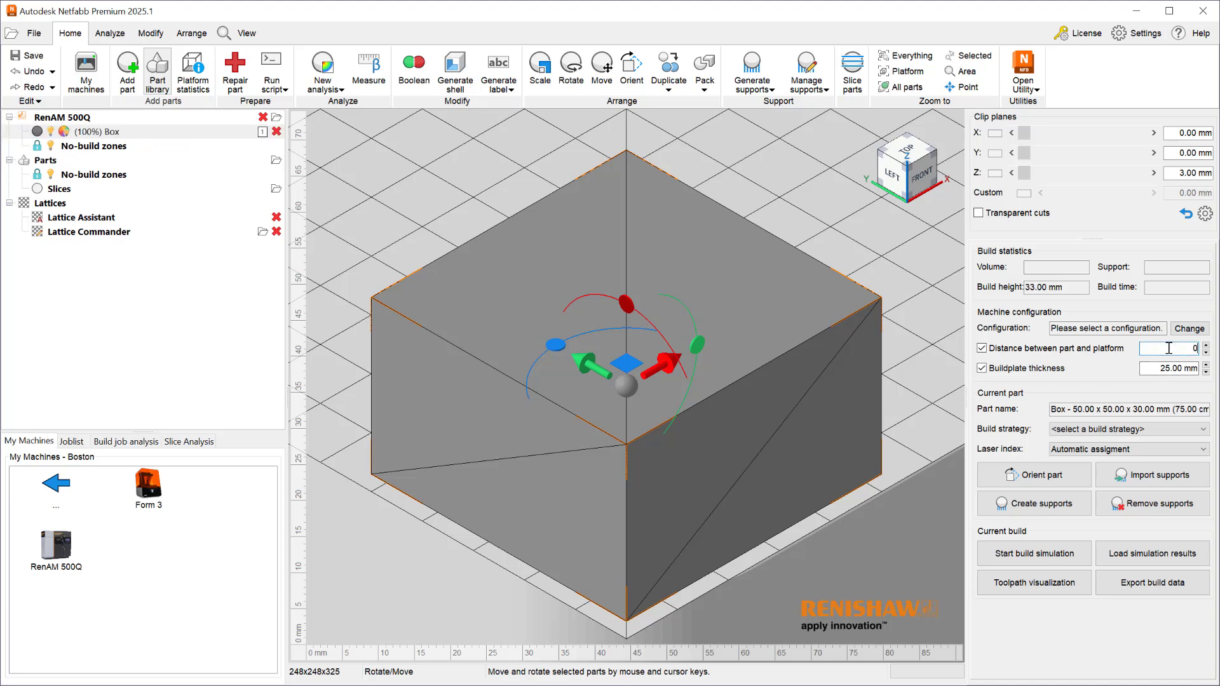
{"action": "key", "text": "Return"}
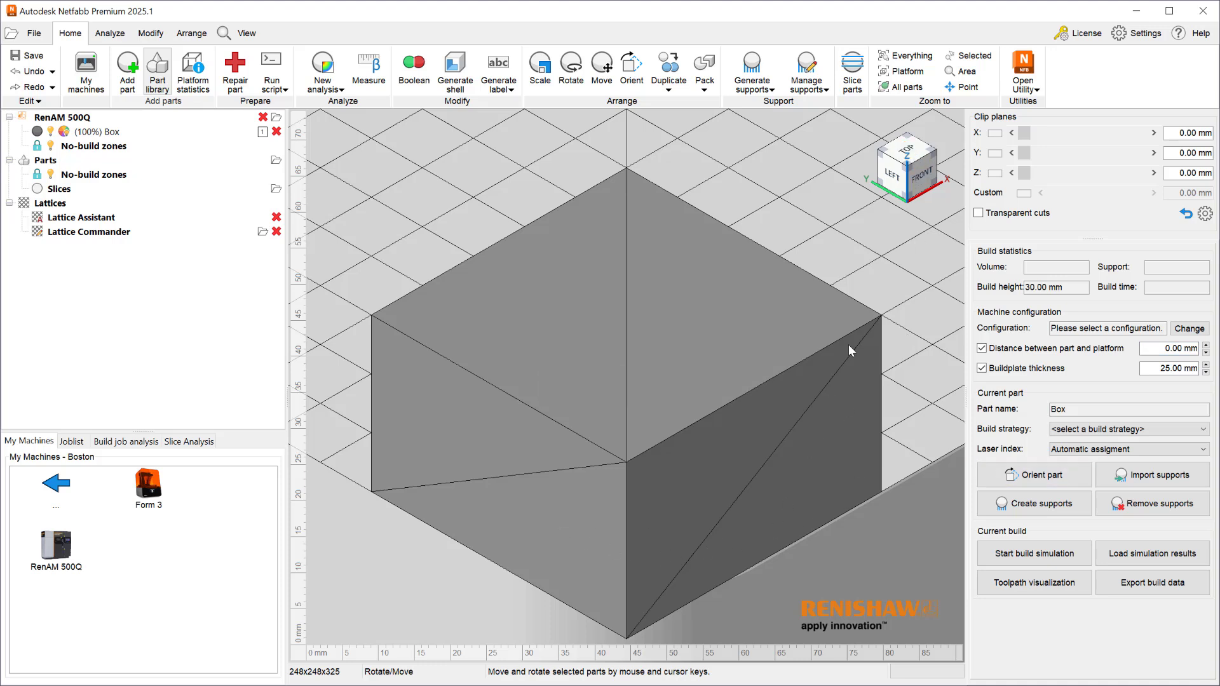
Duplicate the box by total count into a 2 x 2 planar array along positive X and Y with 10 mm gaps.
{"action": "left_click", "coordinate": [711, 256]}
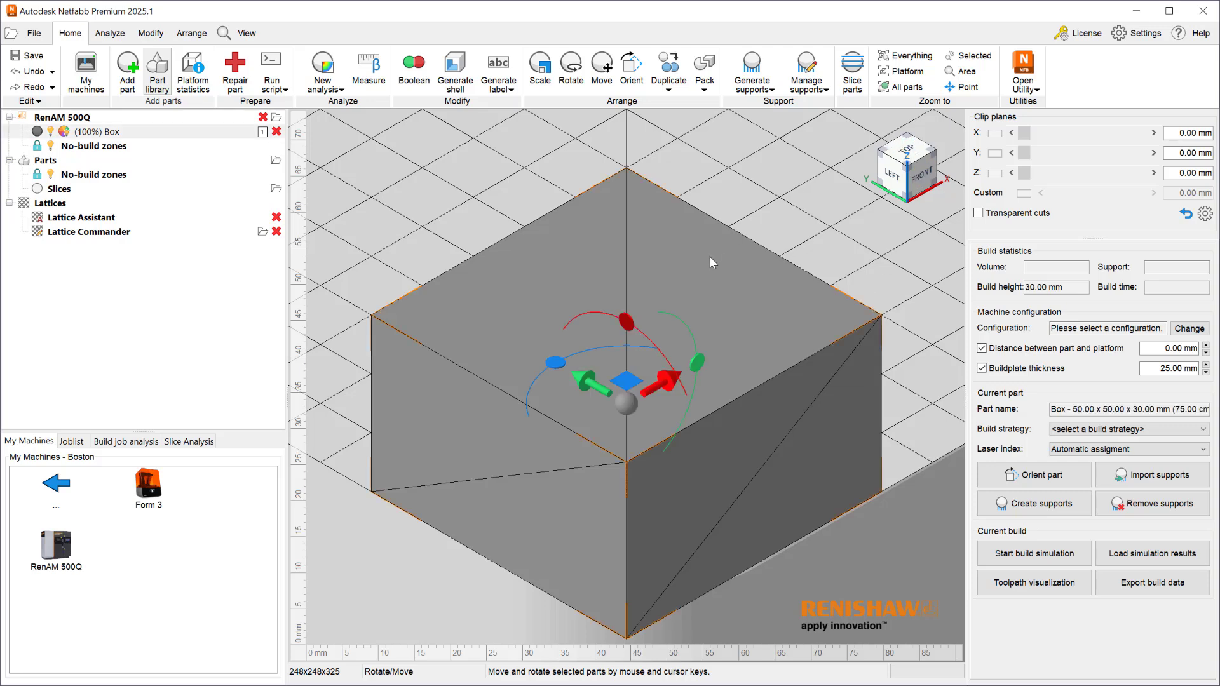
{"action": "left_click", "coordinate": [675, 83]}
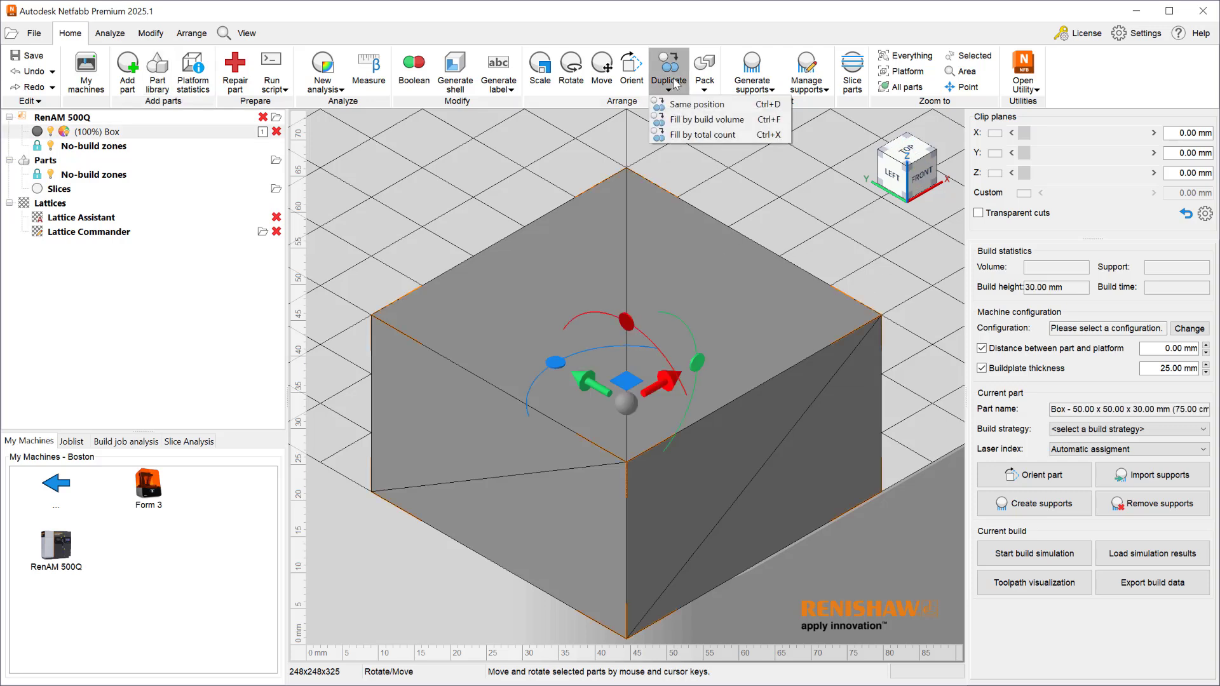
{"action": "left_click", "coordinate": [668, 135]}
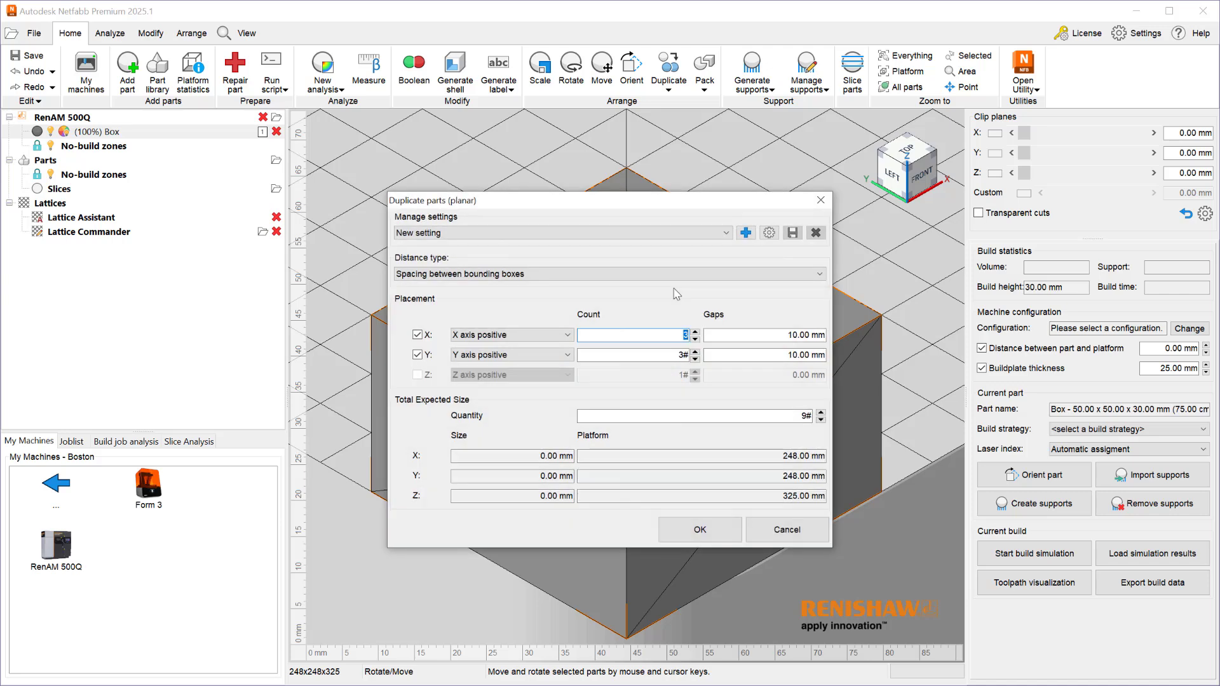
{"action": "double_click", "coordinate": [688, 337]}
{"action": "double_click", "coordinate": [683, 355]}
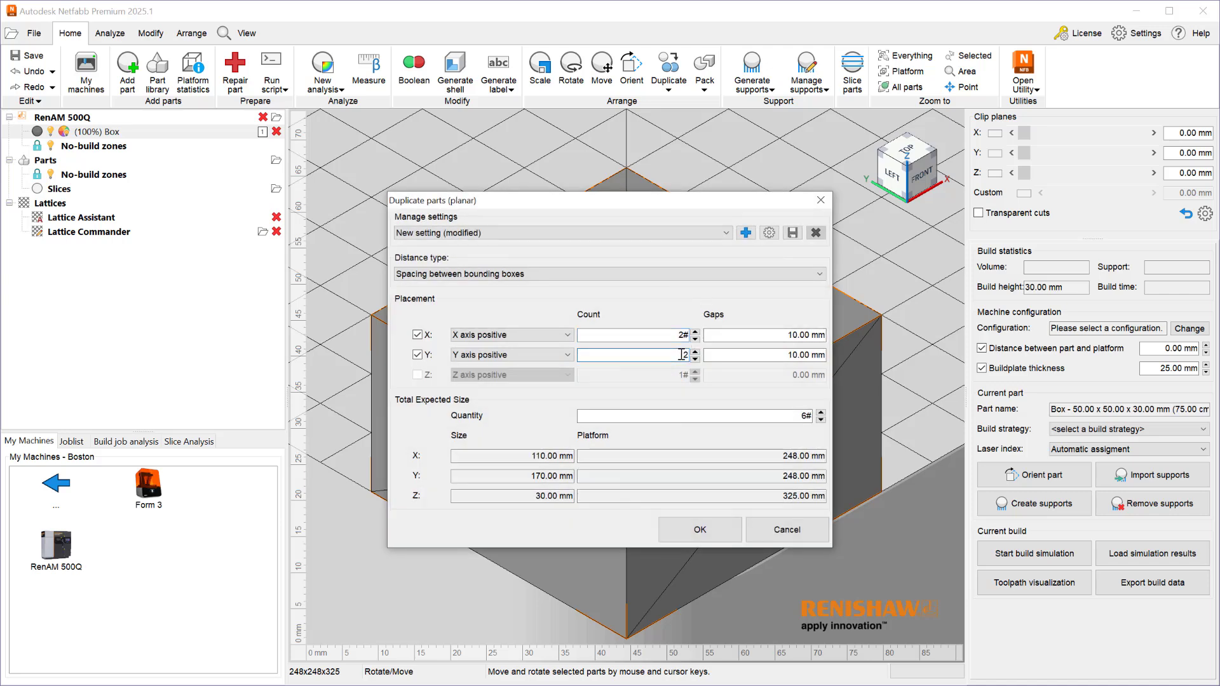
{"action": "left_click", "coordinate": [744, 353]}
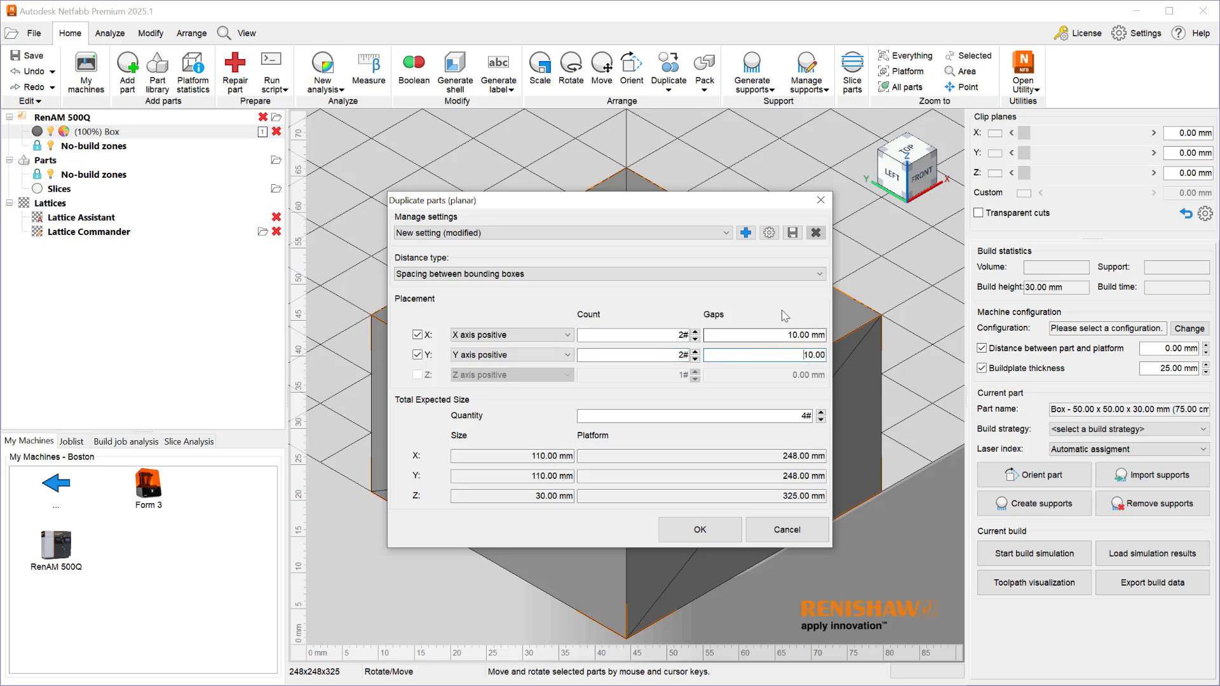
{"action": "left_click", "coordinate": [701, 532]}
{"action": "scroll", "coordinate": [702, 533], "scroll_direction": "down", "scroll_amount": 6}
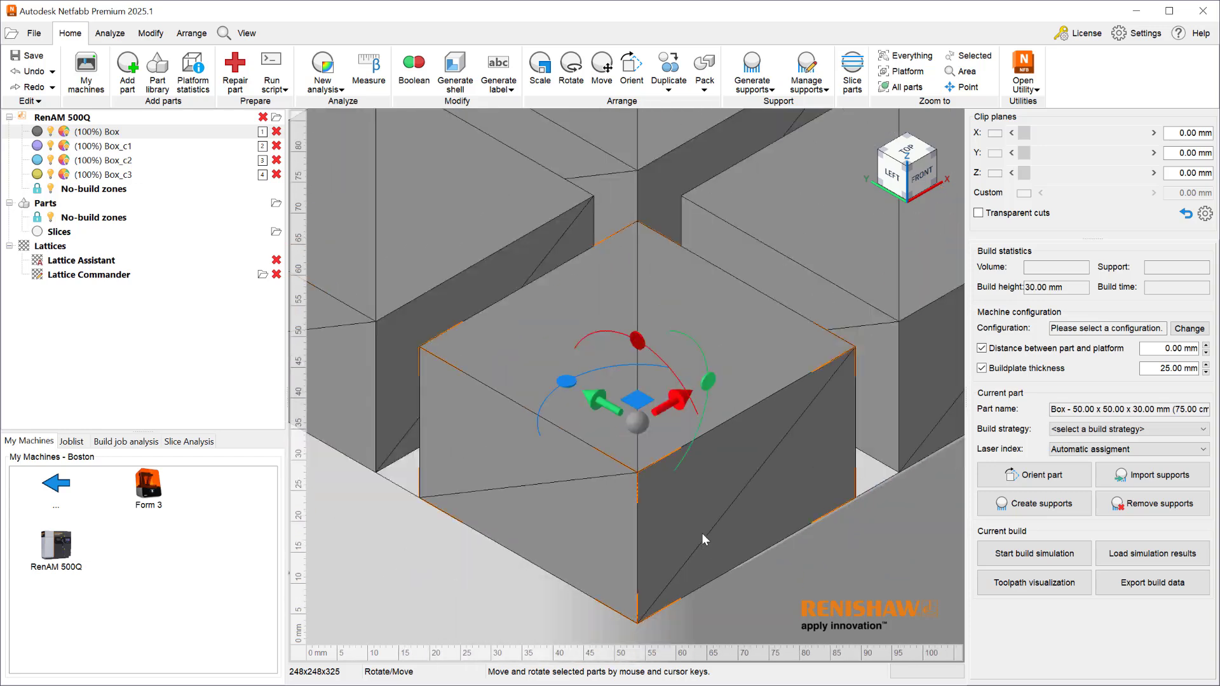
{"action": "left_click", "coordinate": [834, 306]}
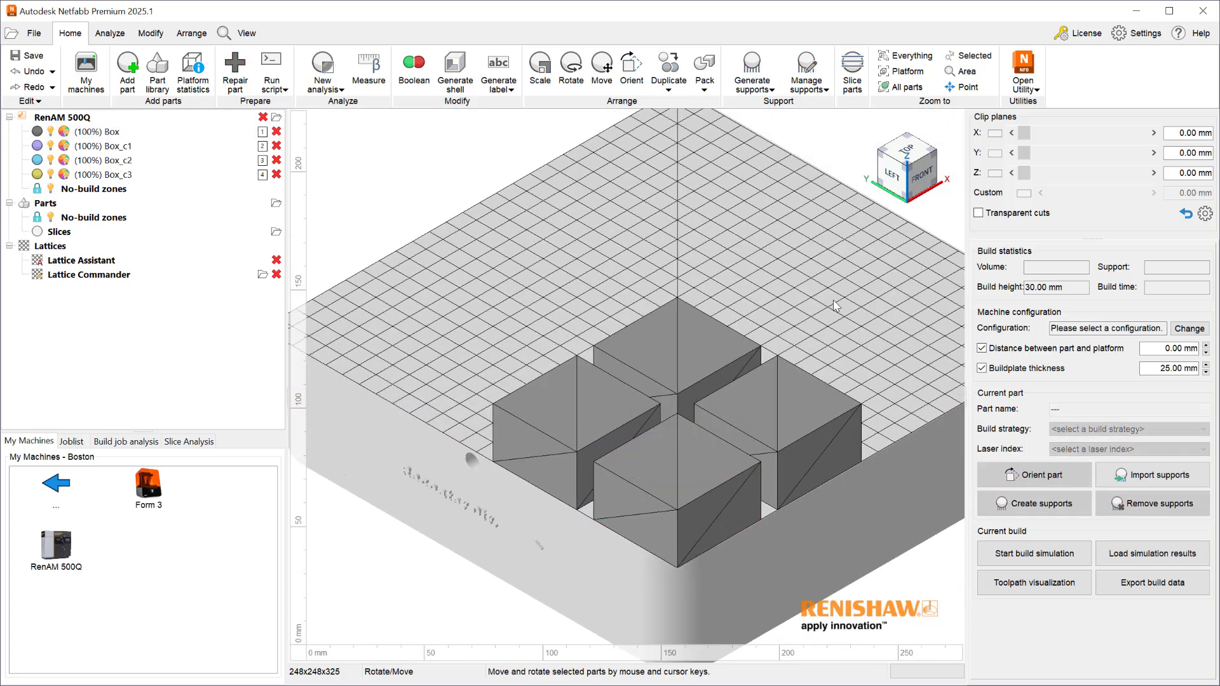
Move all four boxes together from the platform corner to about the platform's centre, working in the top view.
{"action": "left_click", "coordinate": [904, 151]}
{"action": "scroll", "coordinate": [354, 413], "scroll_direction": "up", "scroll_amount": 3}
{"action": "scroll", "coordinate": [432, 413], "scroll_direction": "down", "scroll_amount": 7}
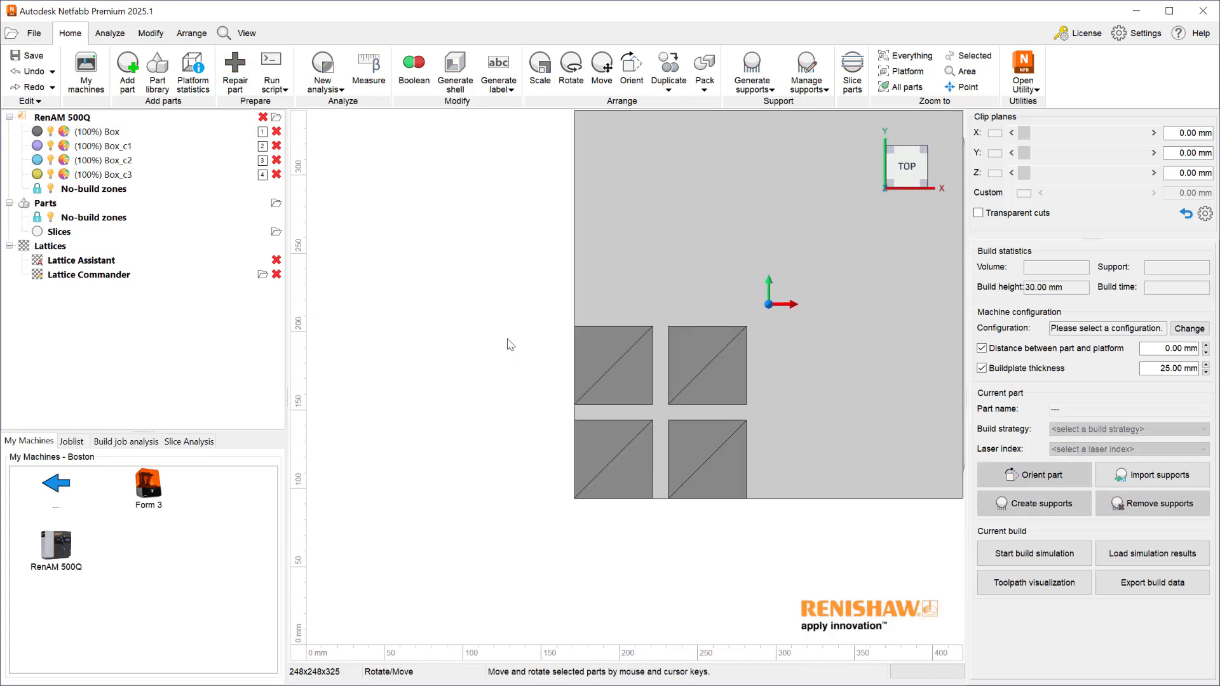
{"action": "left_click_drag", "start_coordinate": [499, 292], "coordinate": [776, 529]}
{"action": "left_click_drag", "start_coordinate": [620, 387], "coordinate": [696, 323]}
{"action": "left_click", "coordinate": [732, 553]}
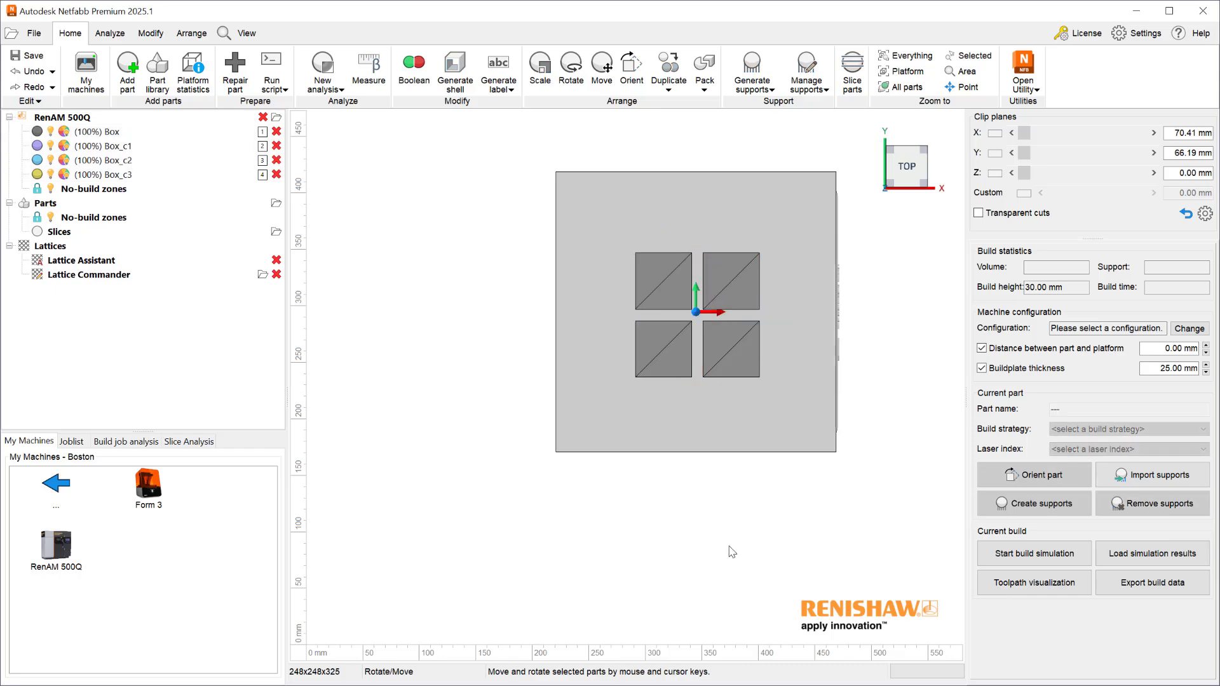
{"action": "right_click_drag", "start_coordinate": [737, 552], "coordinate": [802, 444]}
{"action": "scroll", "coordinate": [661, 436], "scroll_direction": "down", "scroll_amount": 2}
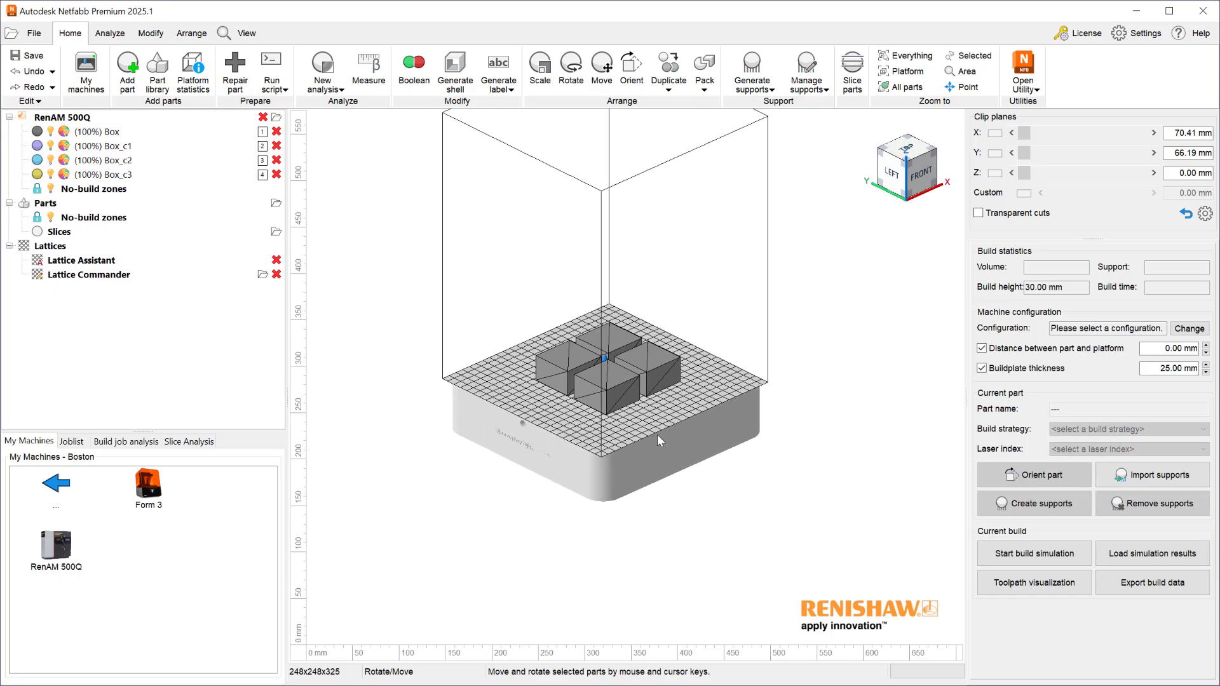
{"action": "scroll", "coordinate": [648, 430], "scroll_direction": "up", "scroll_amount": 5}
{"action": "scroll", "coordinate": [592, 395], "scroll_direction": "up", "scroll_amount": 2}
{"action": "scroll", "coordinate": [761, 543], "scroll_direction": "up", "scroll_amount": 3}
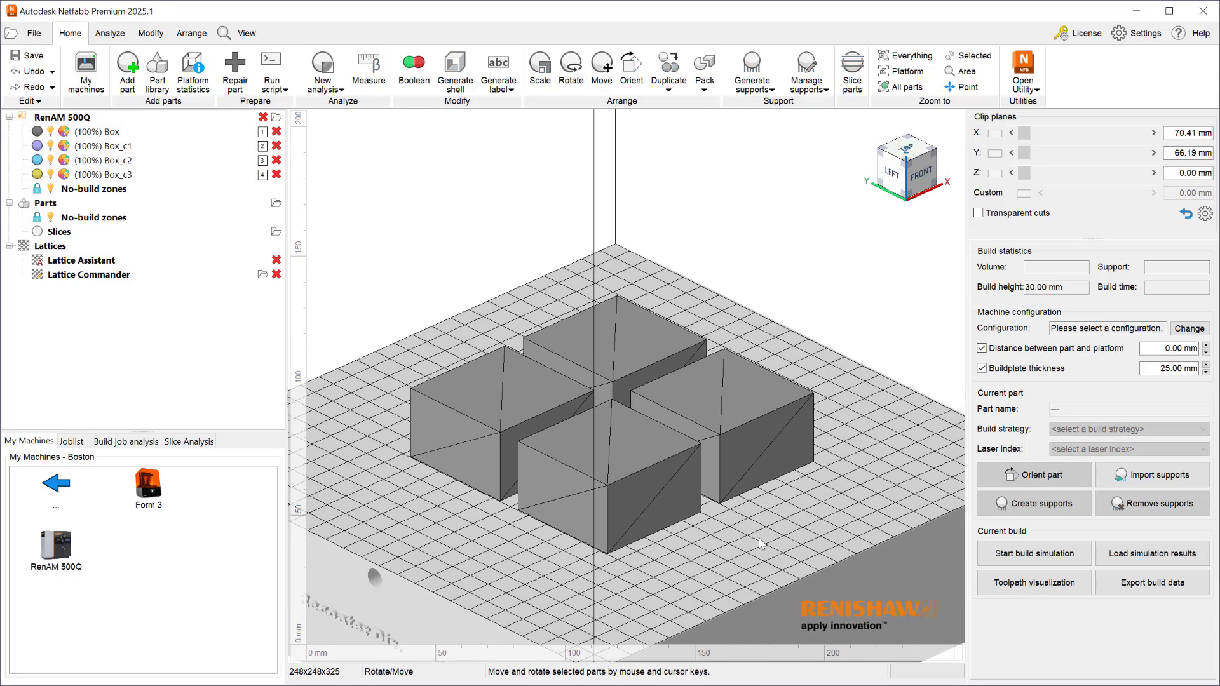
{"action": "middle_click_drag", "start_coordinate": [760, 543], "coordinate": [811, 323]}
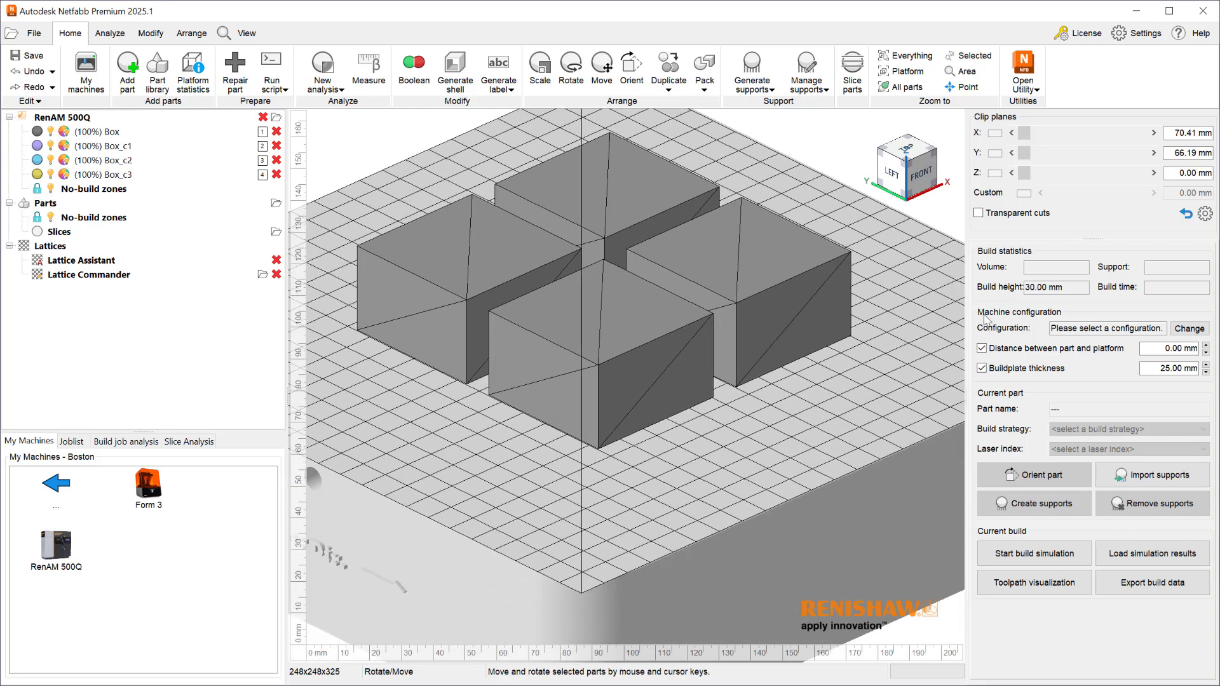
{"action": "left_click", "coordinate": [1189, 328]}
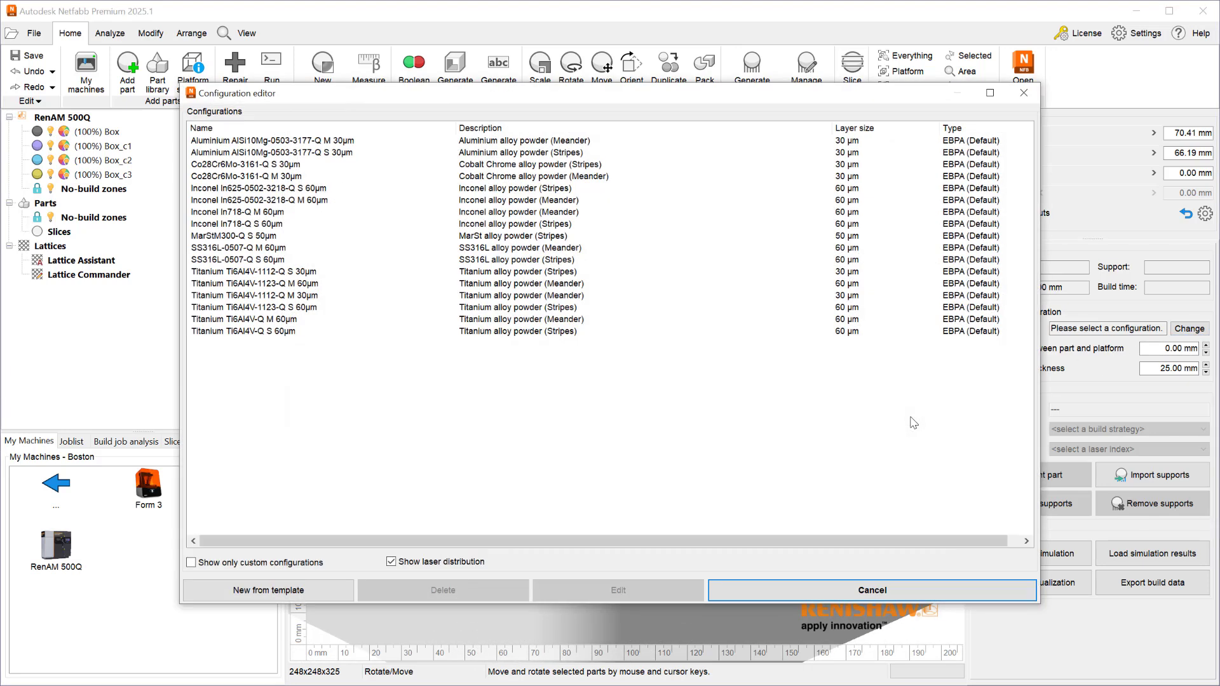
{"action": "left_click", "coordinate": [235, 189]}
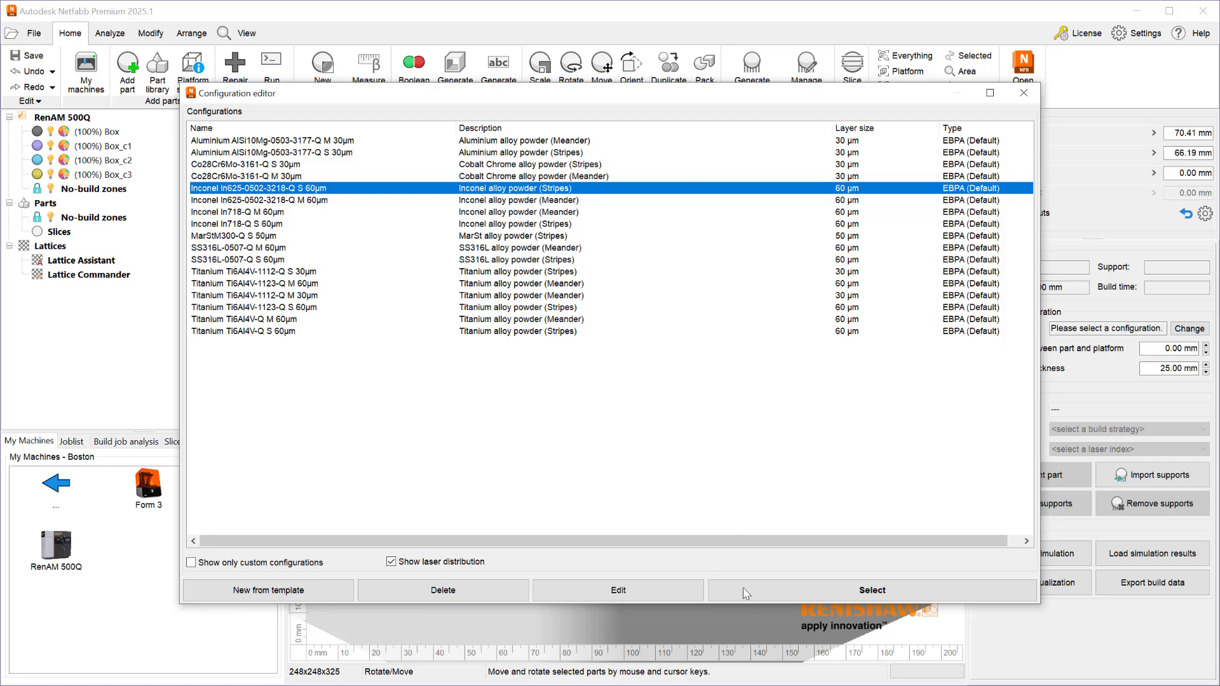
{"action": "left_click", "coordinate": [769, 596]}
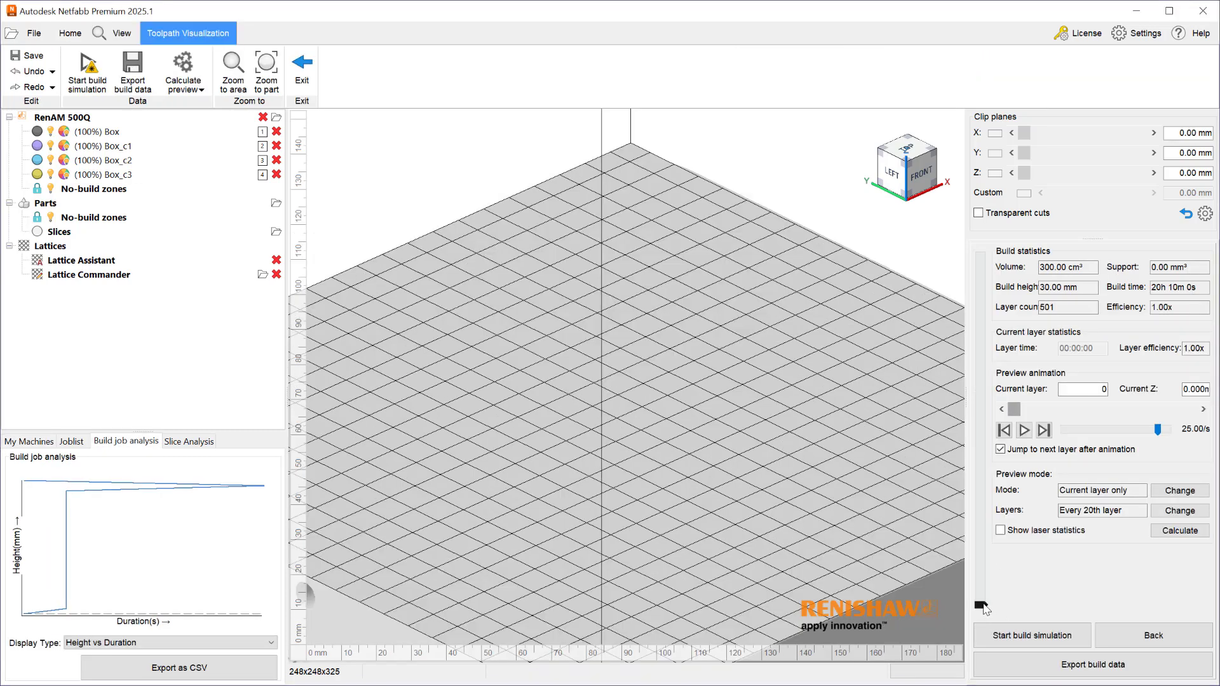
Show layer 200 of the build in the toolpath visualization and view it from above at an angle.
{"action": "left_click_drag", "start_coordinate": [980, 606], "coordinate": [978, 464]}
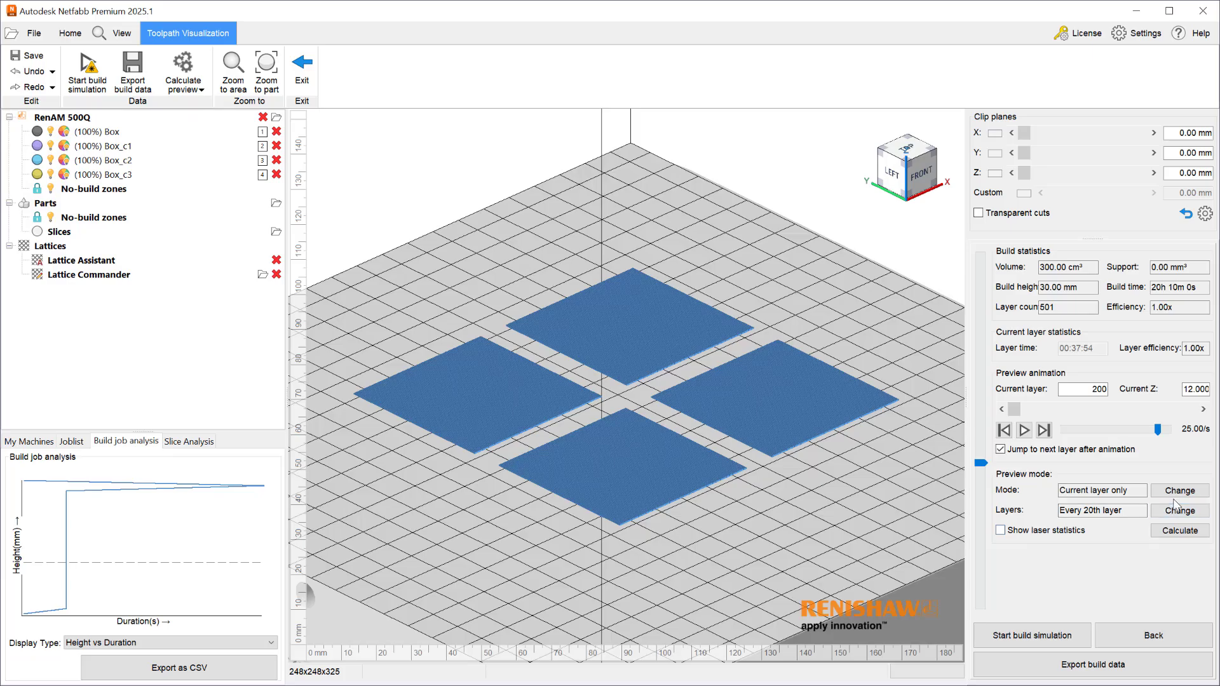
{"action": "right_click_drag", "start_coordinate": [915, 478], "coordinate": [902, 517]}
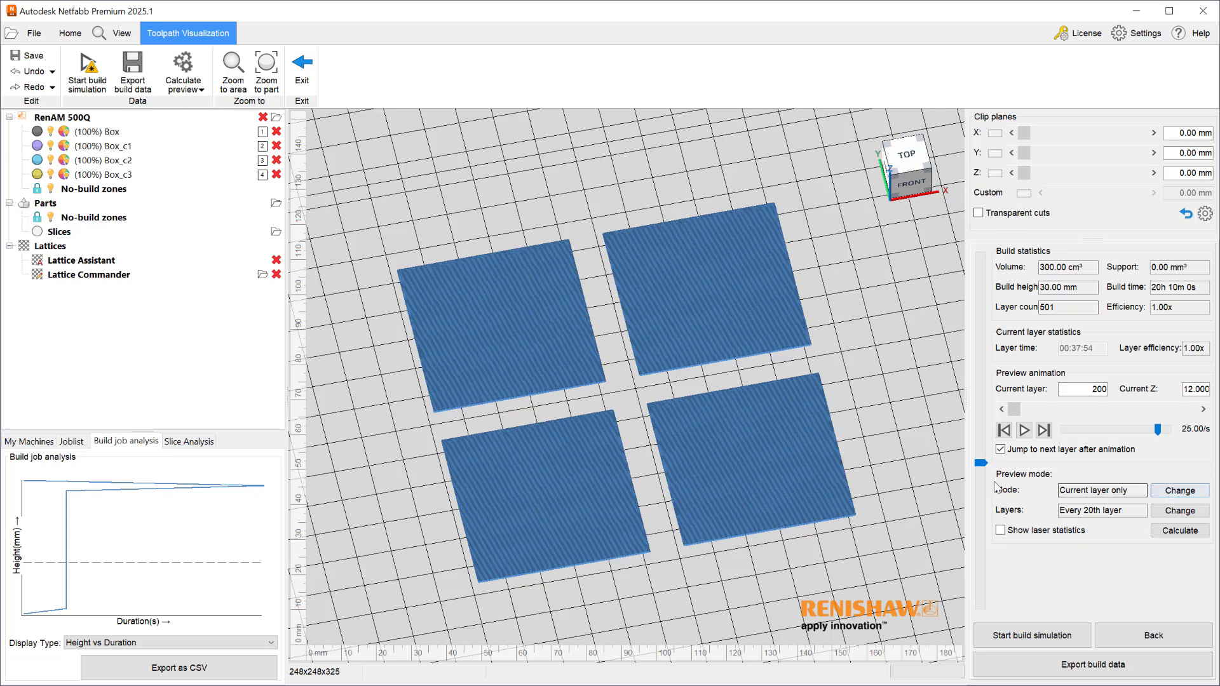
Colour the current layer by Toolpath color and examine the hatching and contours at a box corner up close.
{"action": "left_click", "coordinate": [1178, 495]}
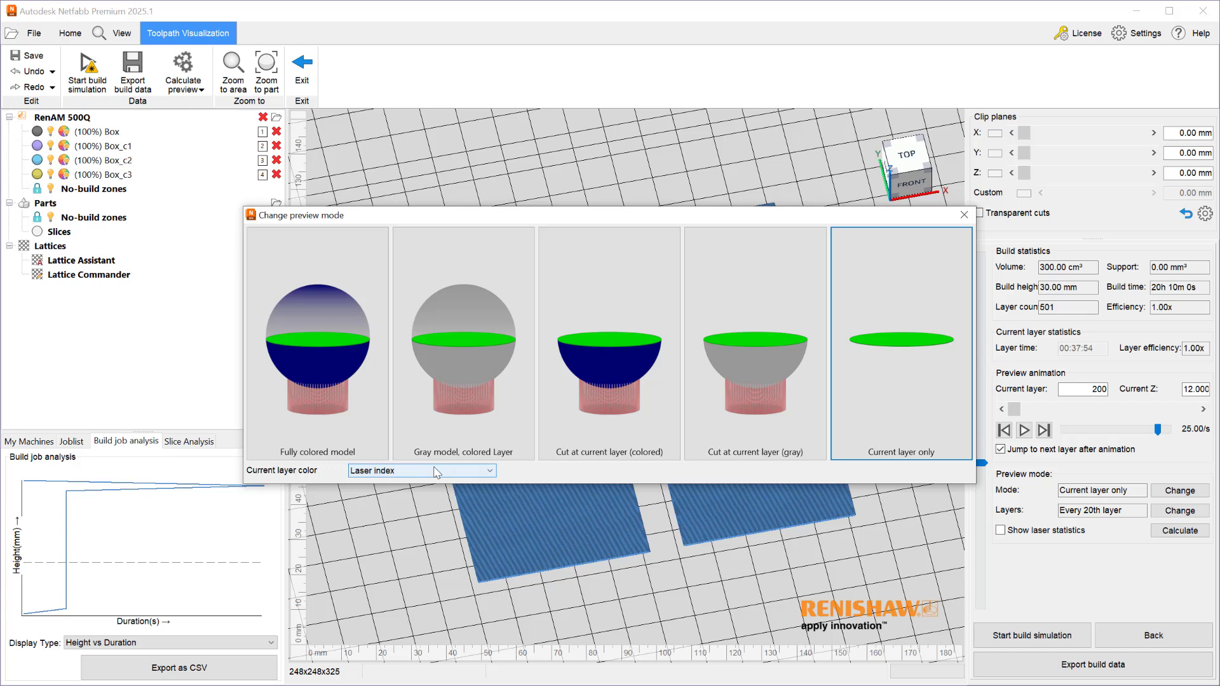
{"action": "left_click", "coordinate": [436, 473]}
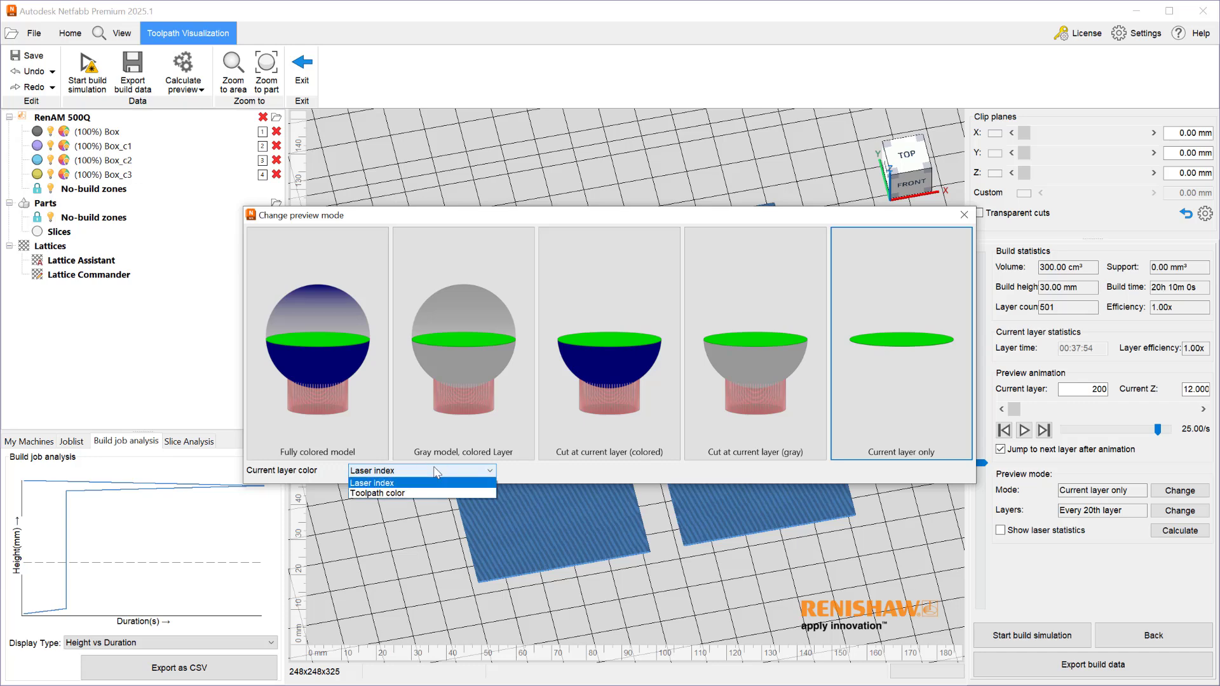
{"action": "left_click", "coordinate": [414, 496]}
{"action": "left_click", "coordinate": [849, 424]}
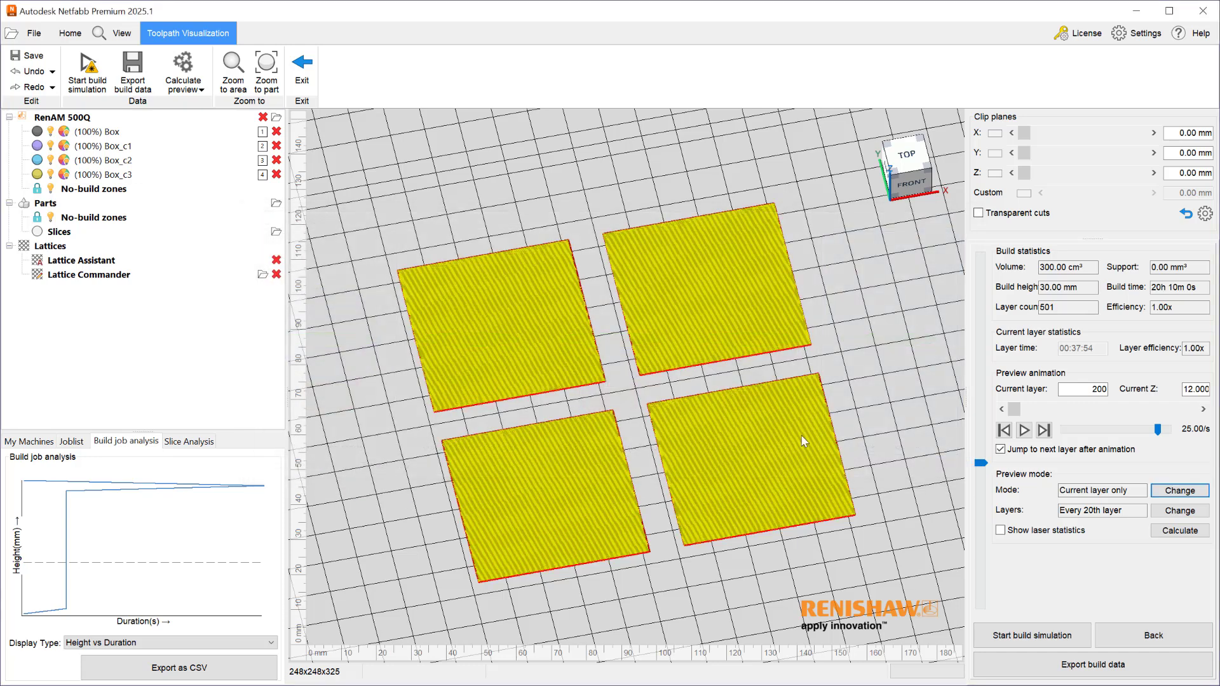
{"action": "scroll", "coordinate": [605, 429], "scroll_direction": "up", "scroll_amount": 10}
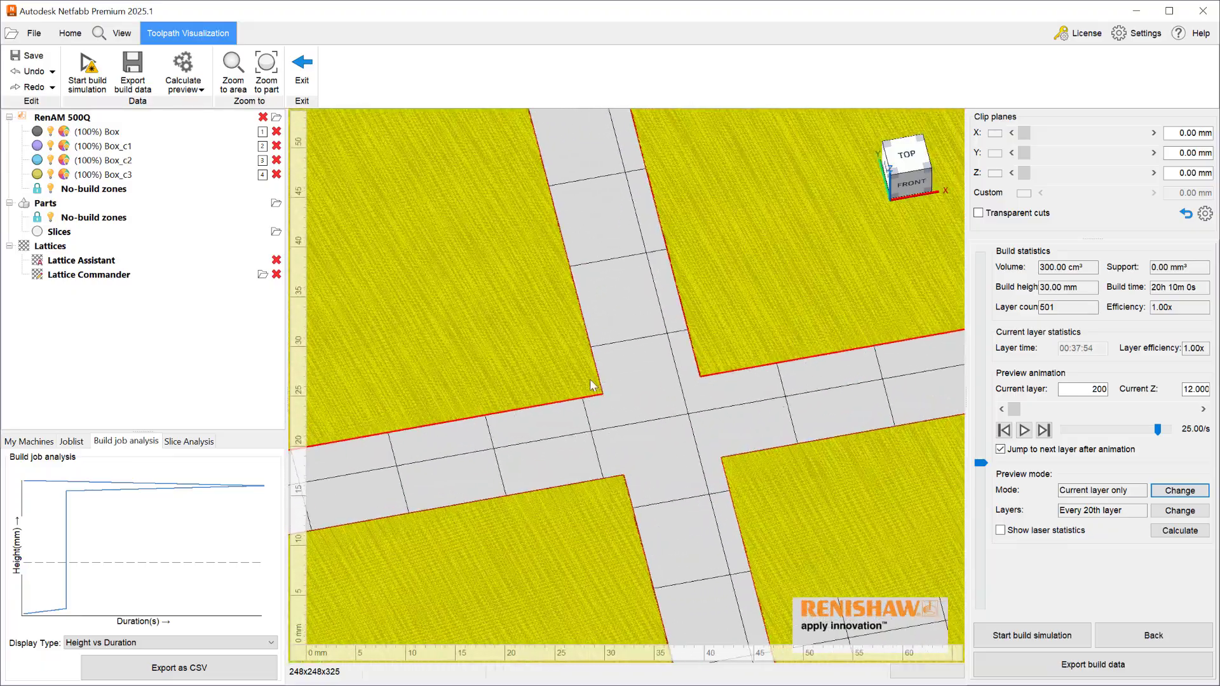
{"action": "scroll", "coordinate": [604, 430], "scroll_direction": "up", "scroll_amount": 3}
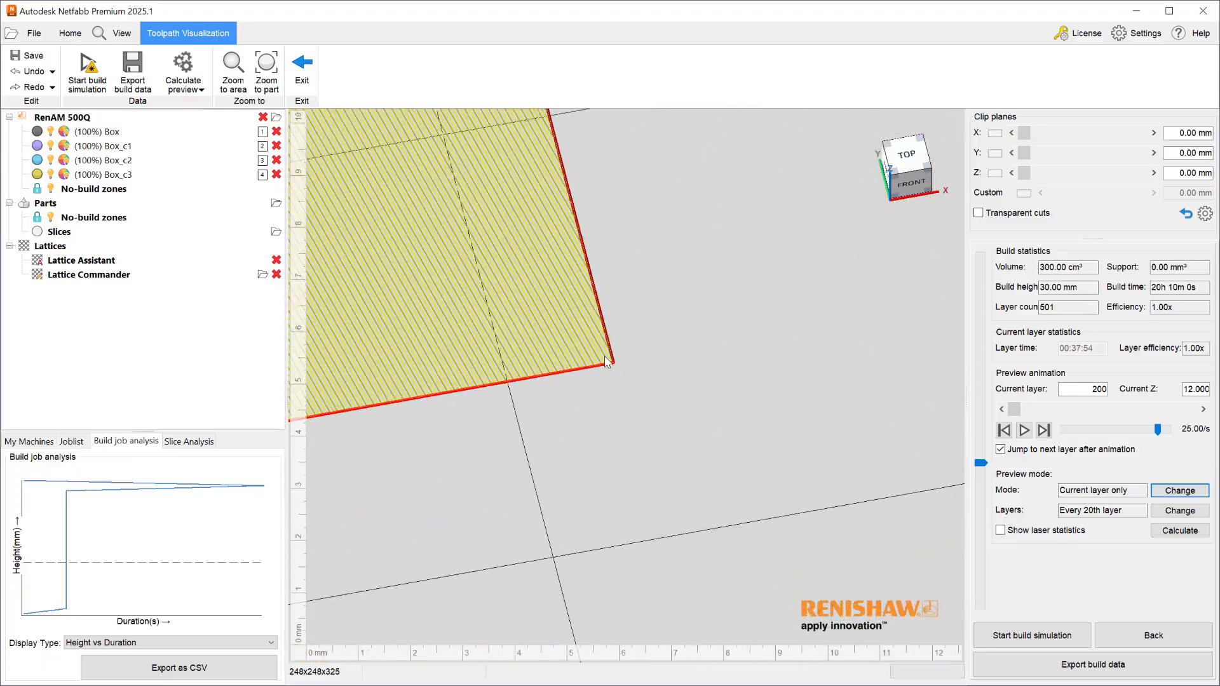
{"action": "scroll", "coordinate": [606, 362], "scroll_direction": "down", "scroll_amount": 12}
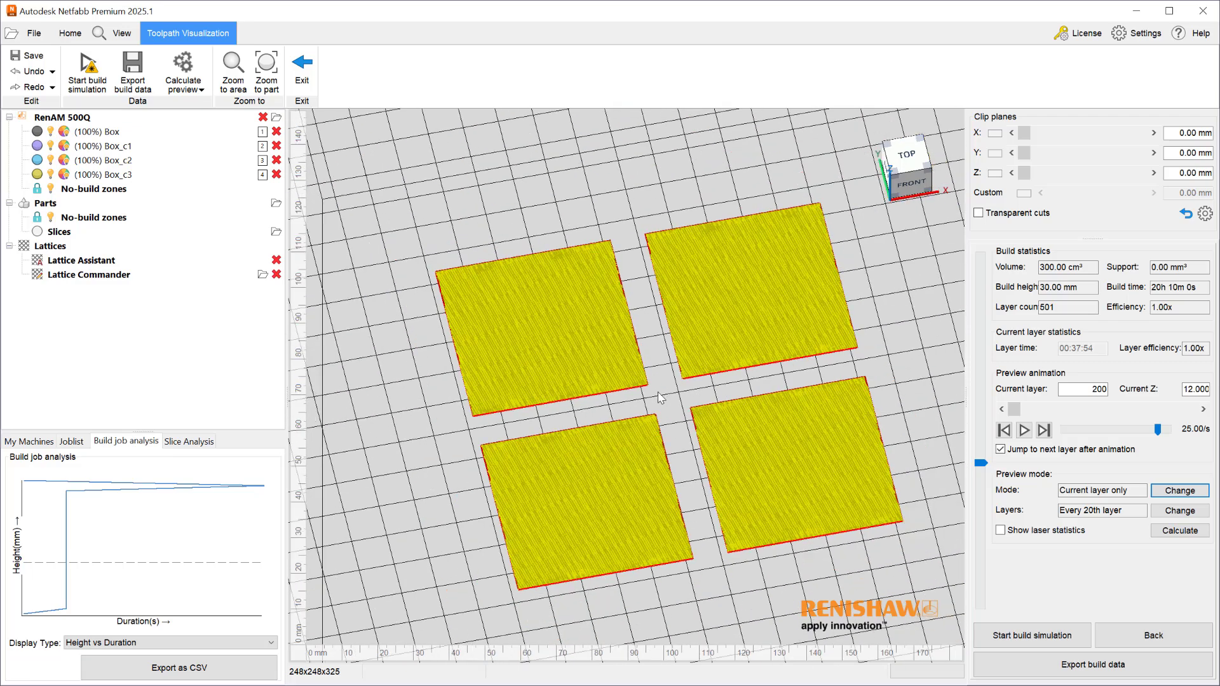
Set the current layer colour back to Laser index in the Current layer only preview and view the layer from the top.
{"action": "left_click", "coordinate": [1180, 490]}
{"action": "left_click", "coordinate": [430, 471]}
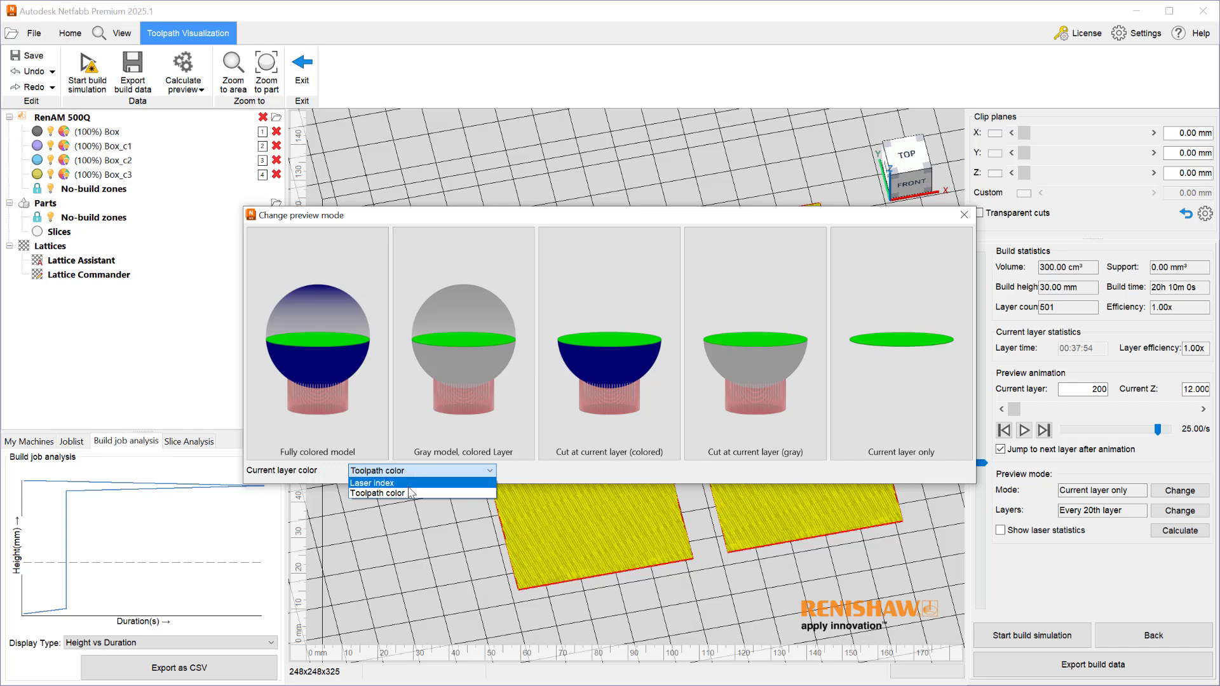
{"action": "left_click", "coordinate": [410, 485]}
{"action": "left_click", "coordinate": [910, 427]}
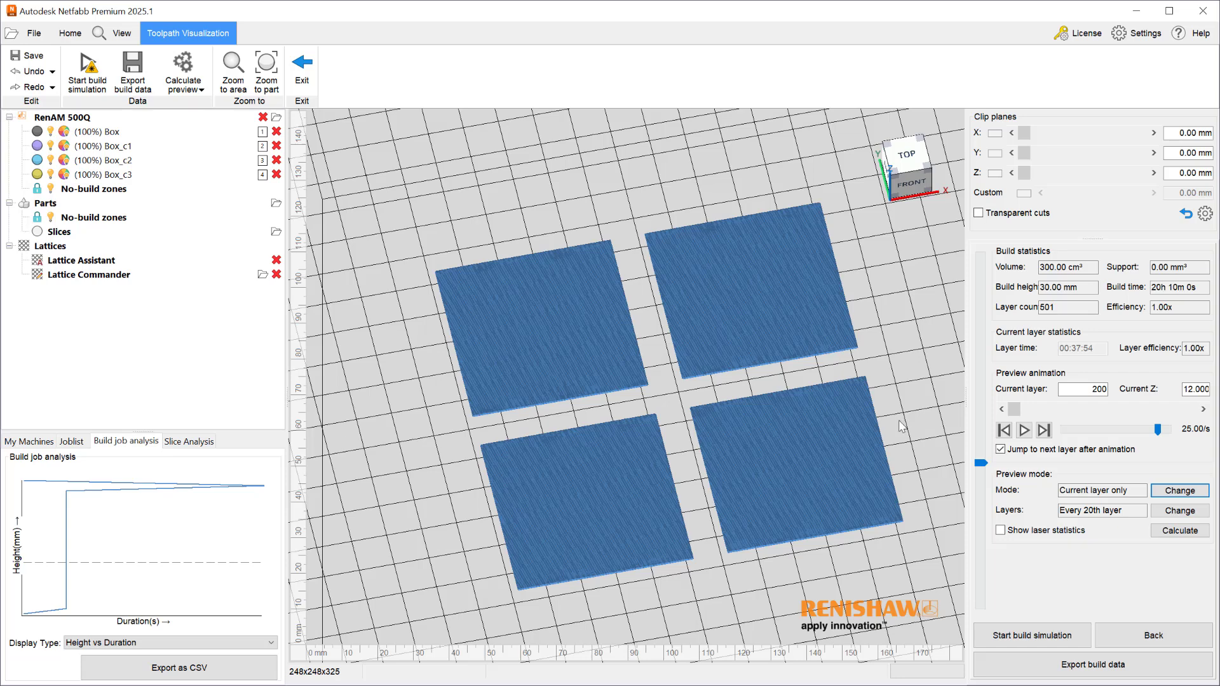
{"action": "left_click", "coordinate": [914, 162]}
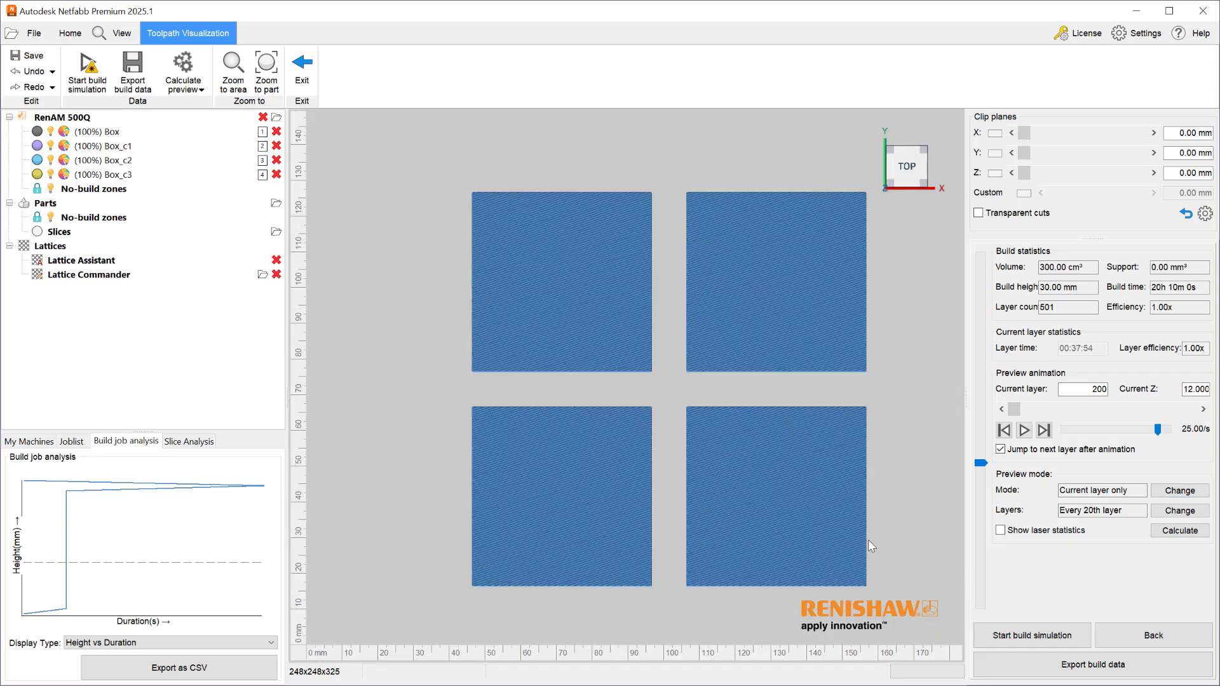
Leave the toolpath visualization and check the estimated build time in the build statistics.
{"action": "left_click", "coordinate": [1155, 636]}
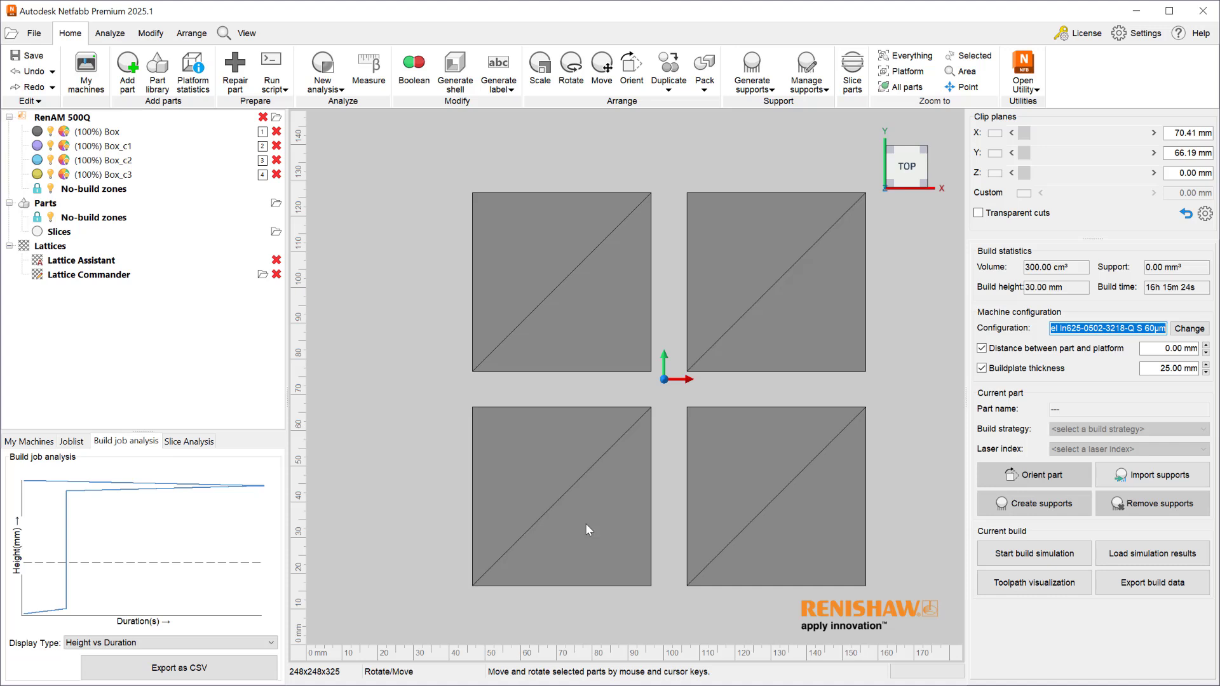
{"action": "left_click", "coordinate": [411, 337]}
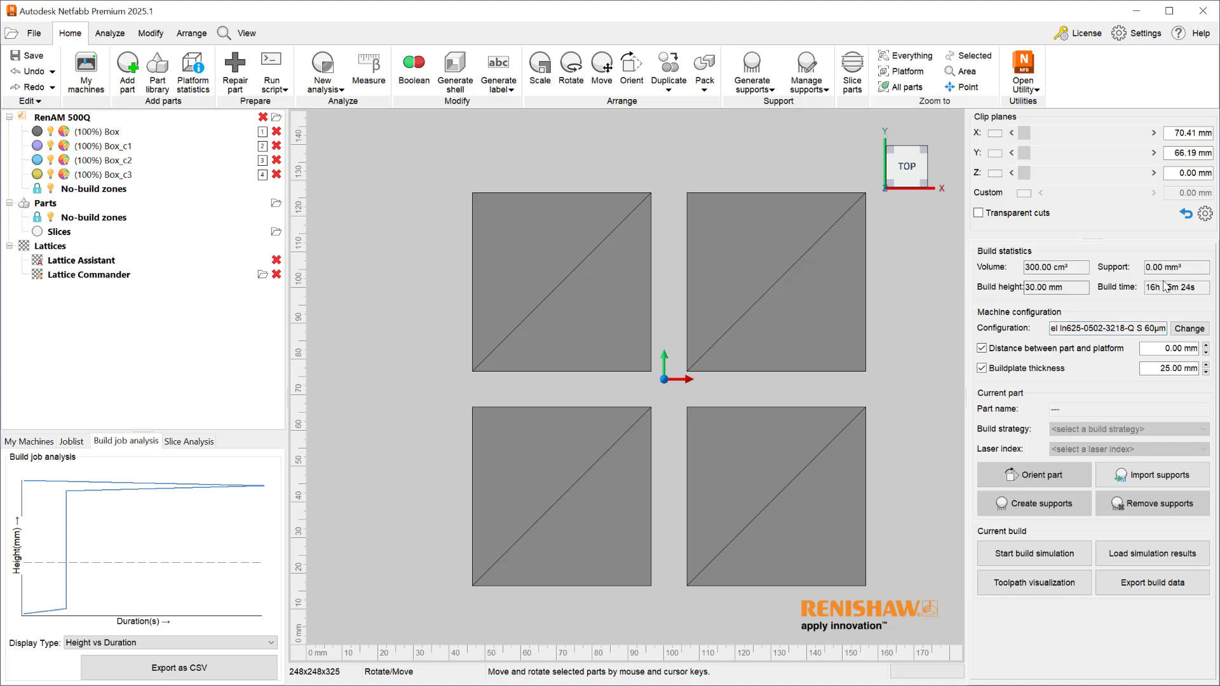
{"action": "left_click_drag", "start_coordinate": [1197, 287], "coordinate": [1151, 286]}
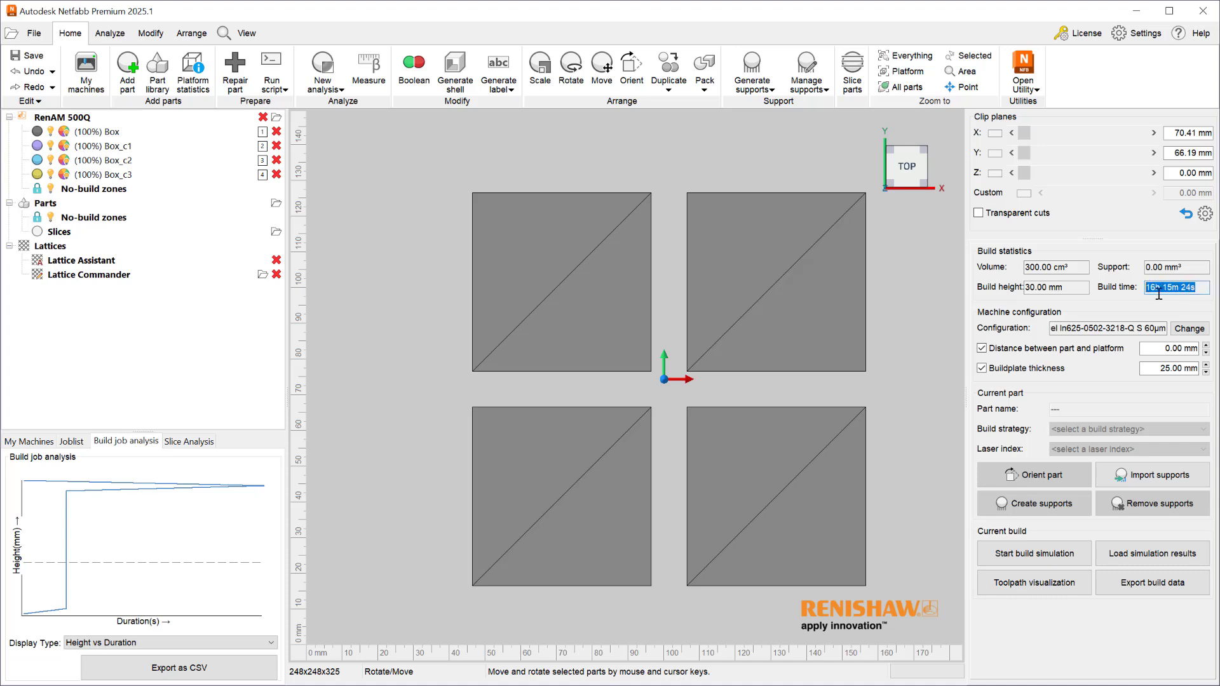
{"action": "left_click", "coordinate": [1168, 291]}
Assign Laser 2 to Box_c2, the upper-left box on the platform.
{"action": "left_click", "coordinate": [614, 327]}
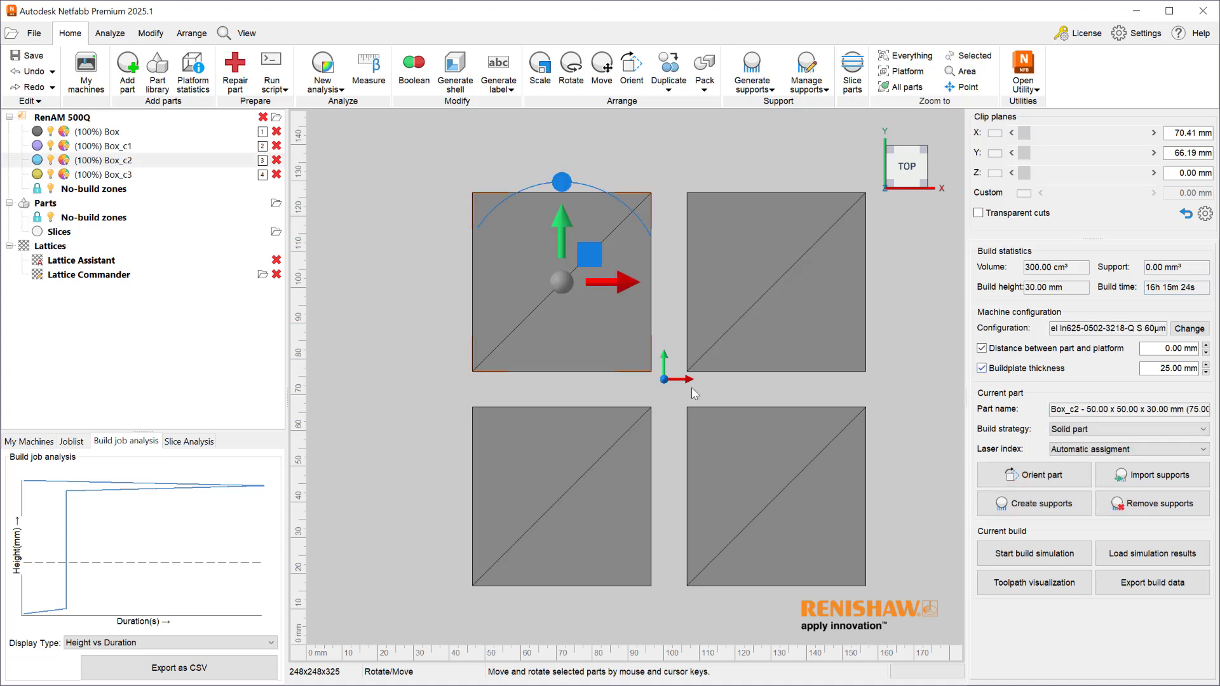
{"action": "left_click", "coordinate": [1086, 453]}
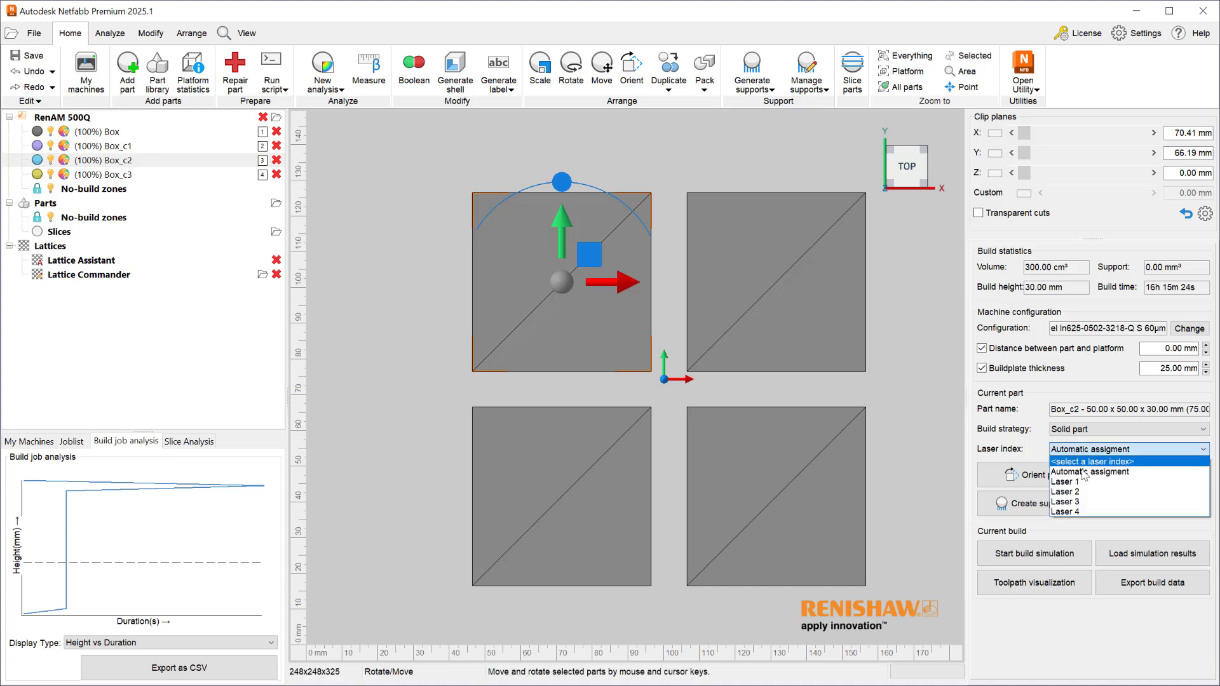
{"action": "left_click", "coordinate": [1080, 493]}
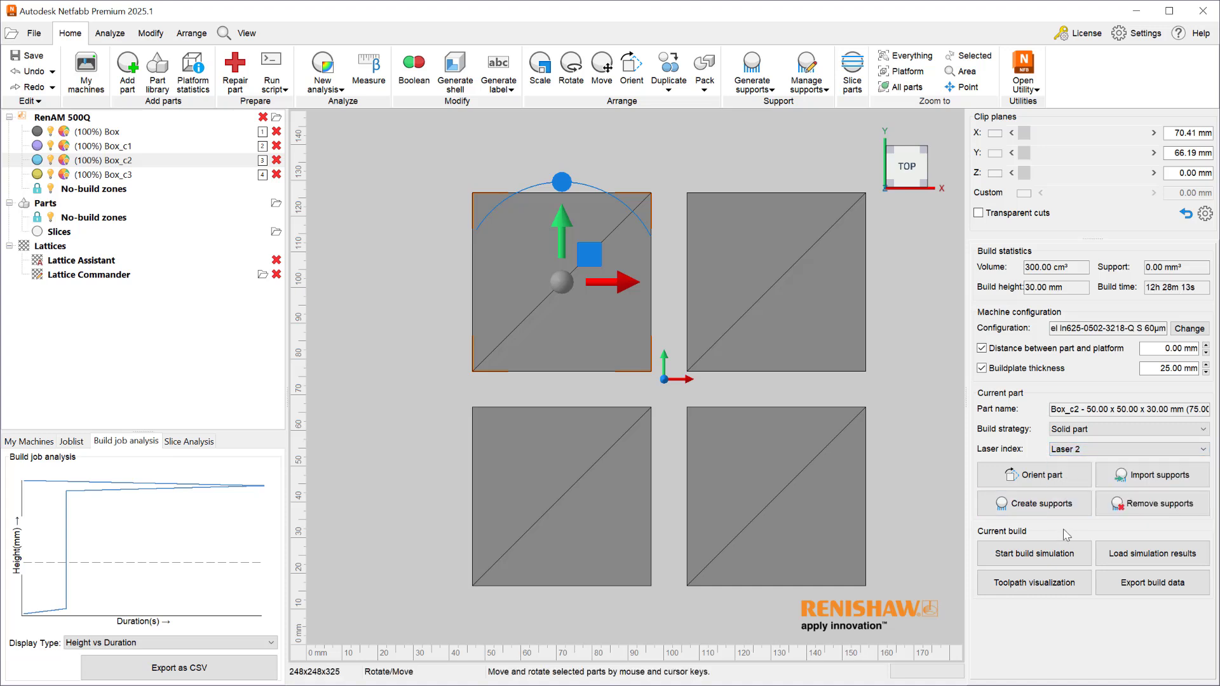
Check the laser index of the other three boxes one by one and reselect Box_c2.
{"action": "left_click", "coordinate": [802, 350]}
{"action": "left_click", "coordinate": [738, 482]}
{"action": "left_click", "coordinate": [629, 477]}
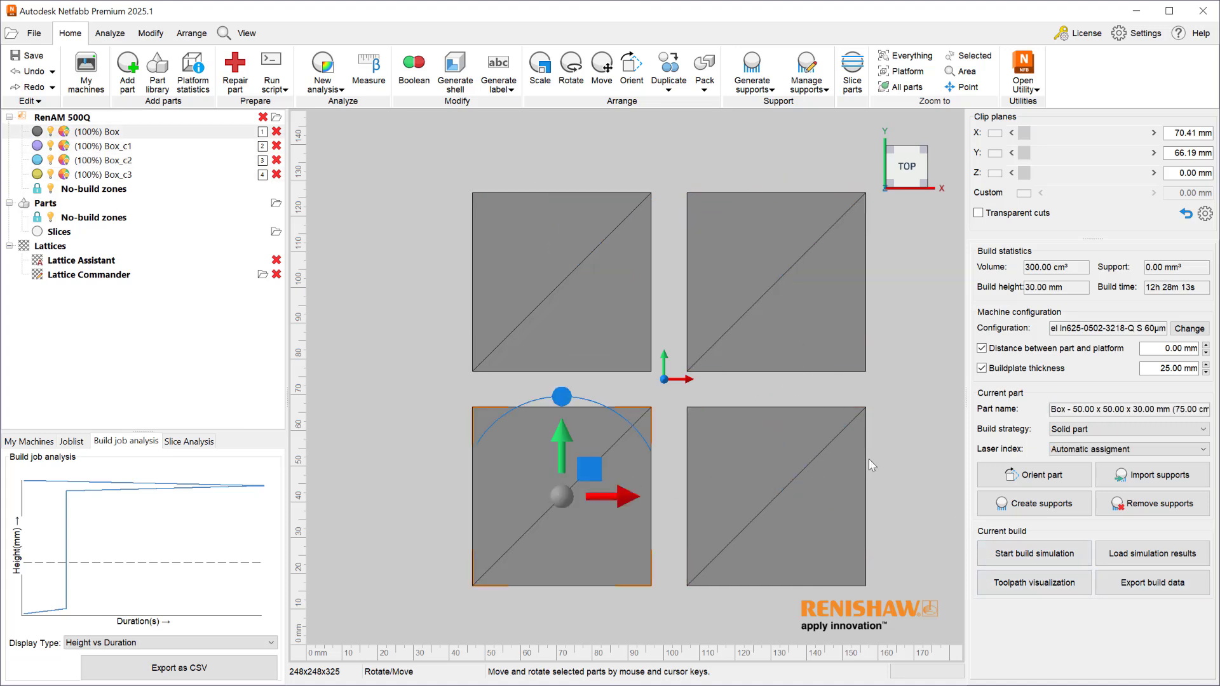
{"action": "left_click", "coordinate": [593, 296]}
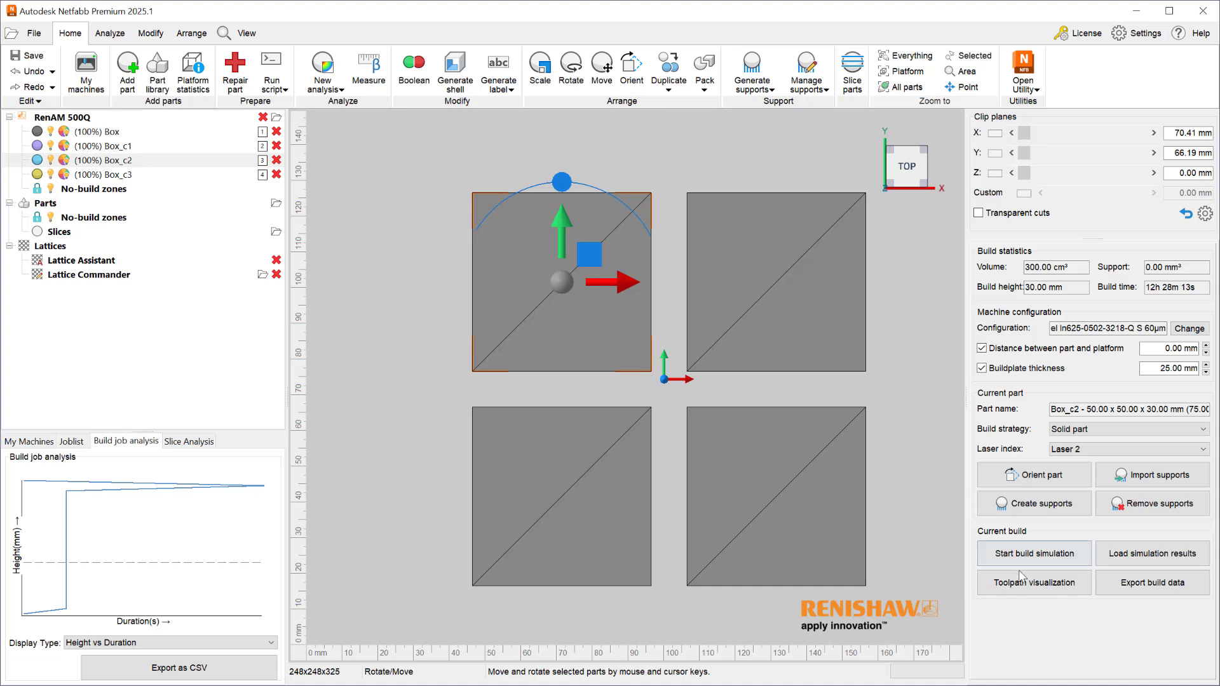
Play the toolpath animation of layer 200 to compare the lasers' scanning, and leave the toolpath visualization.
{"action": "left_click", "coordinate": [1030, 583]}
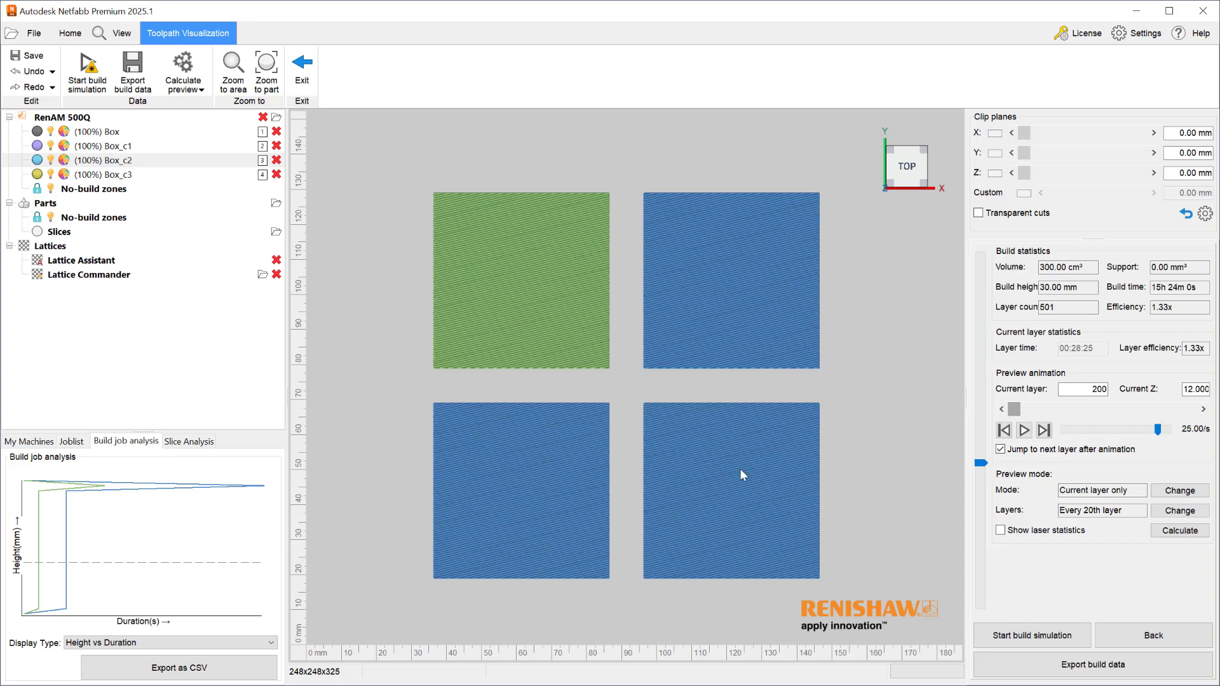
{"action": "left_click", "coordinate": [1024, 430]}
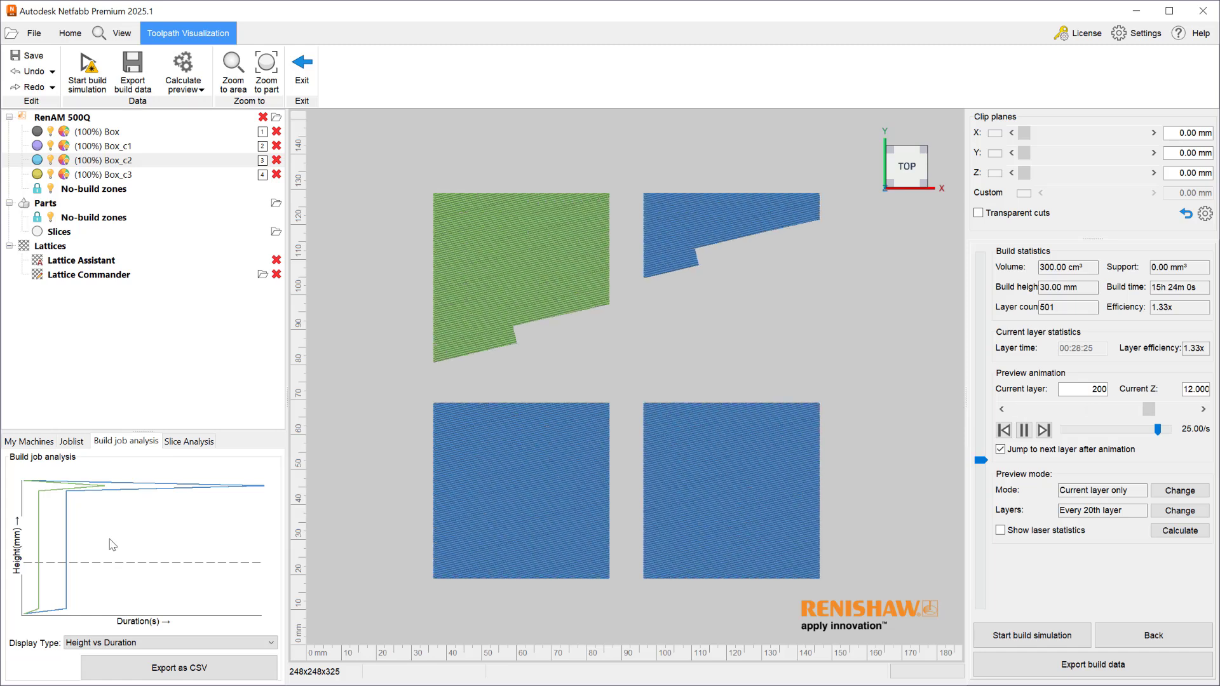
{"action": "left_click", "coordinate": [1153, 636]}
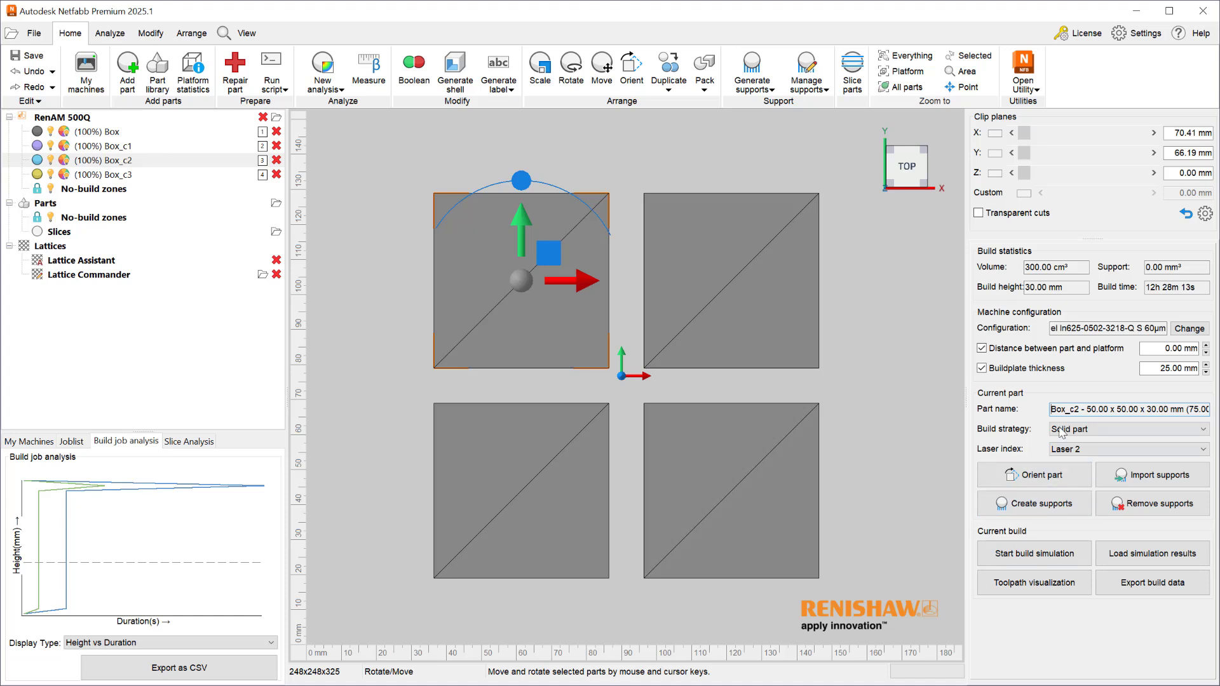
Set the laser index of Box_c2 back to Automatic assigment and deselect the box.
{"action": "left_click", "coordinate": [1092, 450]}
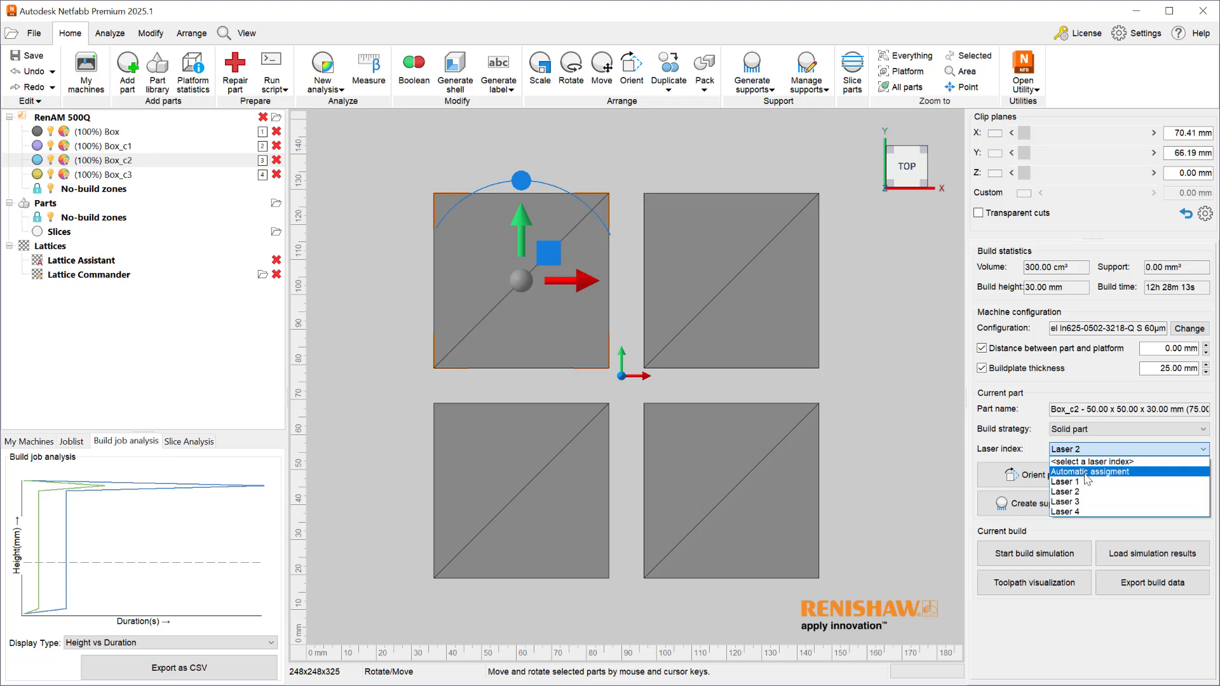
{"action": "left_click", "coordinate": [1087, 472]}
{"action": "left_click", "coordinate": [914, 461]}
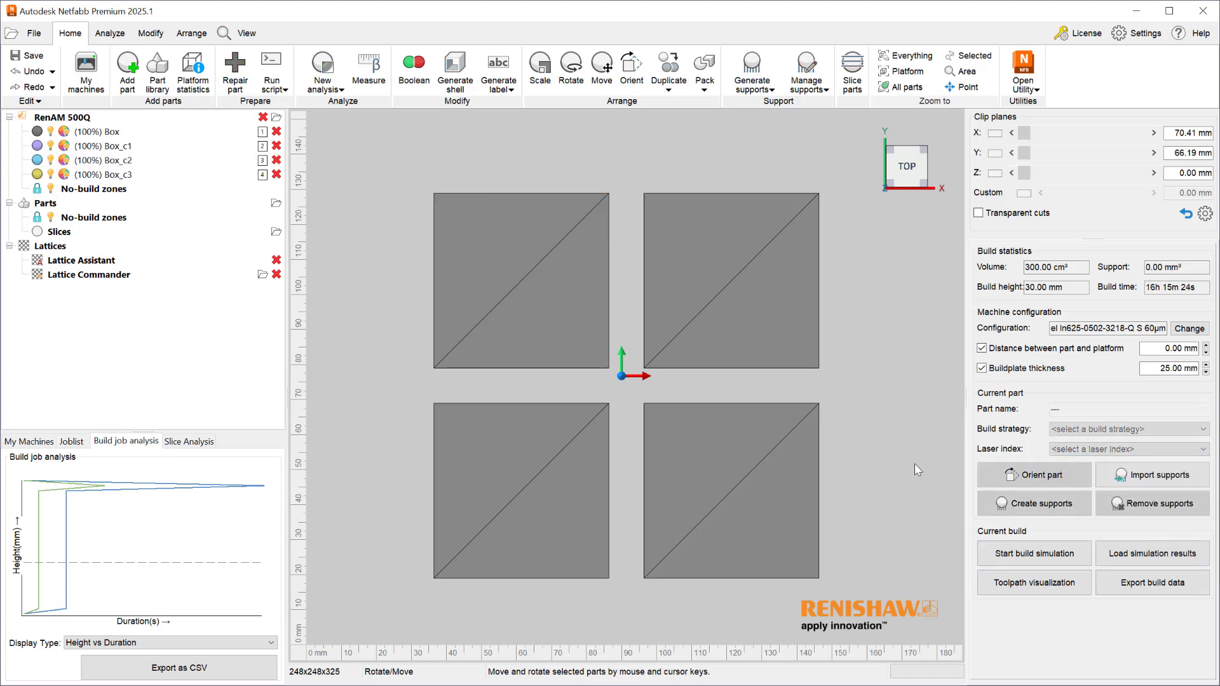
{"action": "left_click", "coordinate": [1189, 329]}
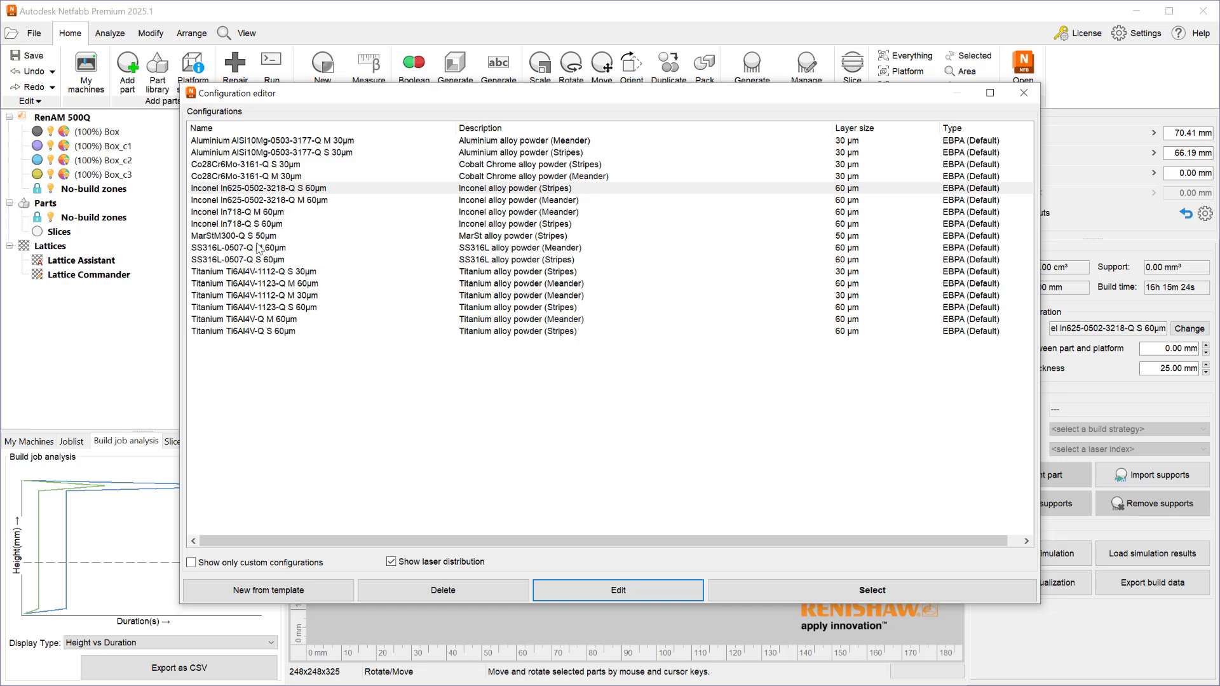
{"action": "left_click", "coordinate": [247, 188]}
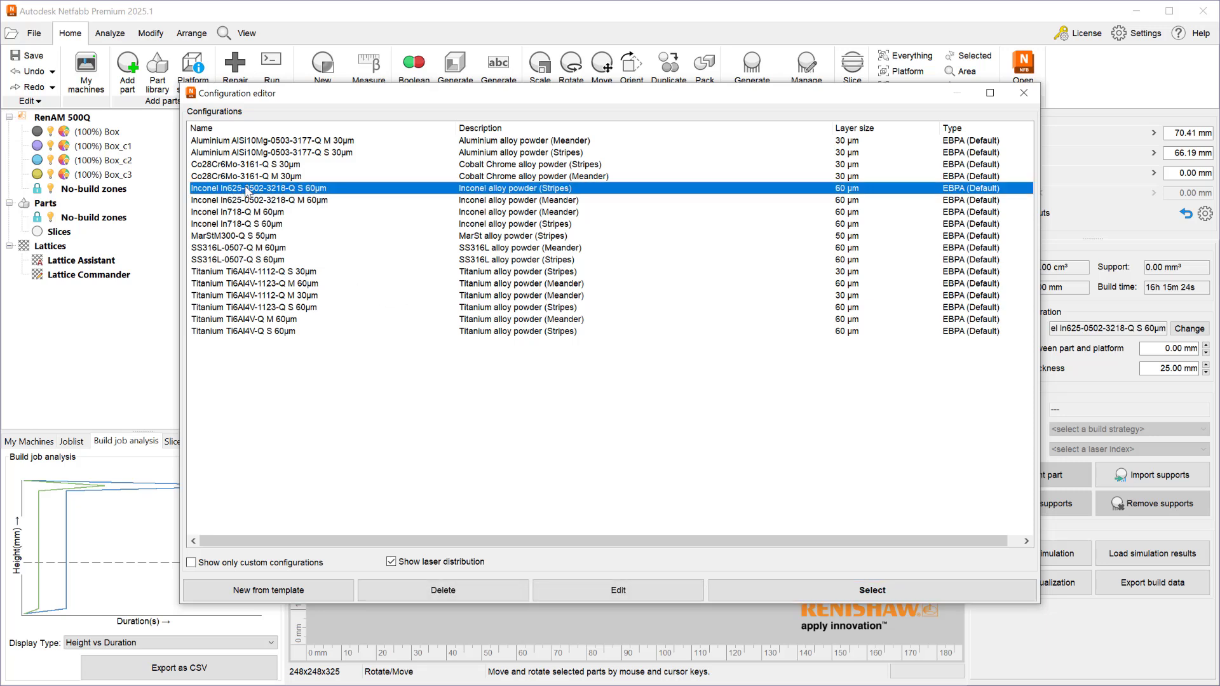
{"action": "left_click", "coordinate": [573, 587]}
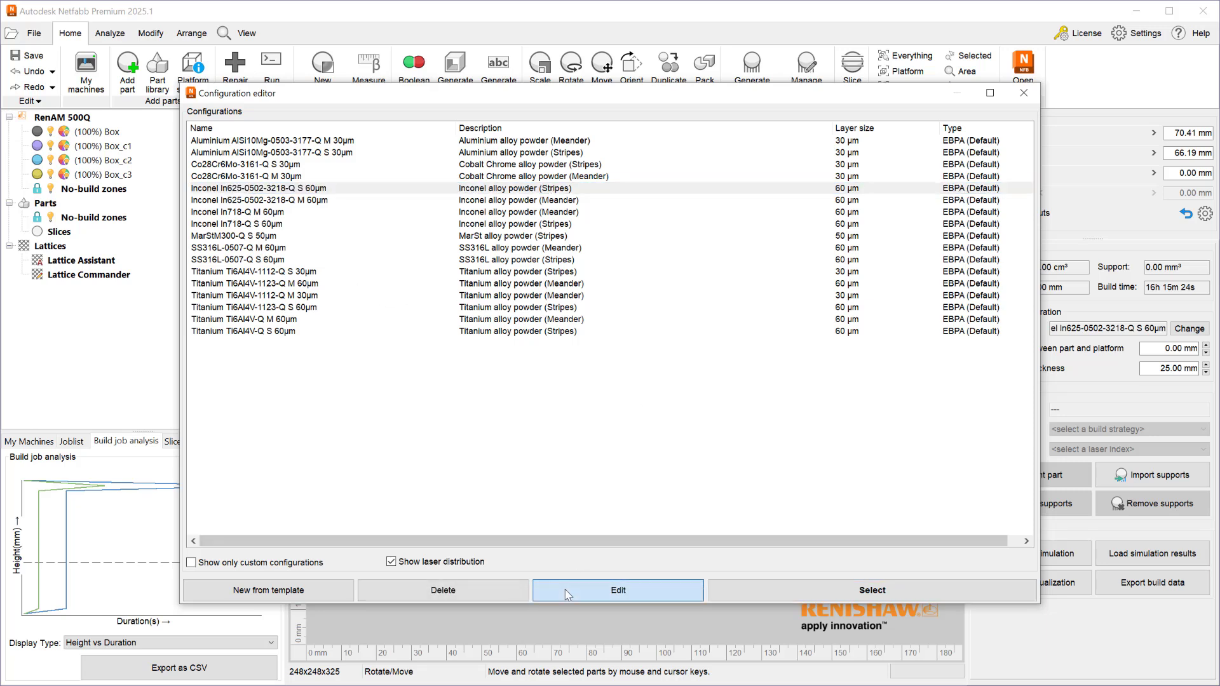
{"action": "left_click", "coordinate": [617, 307]}
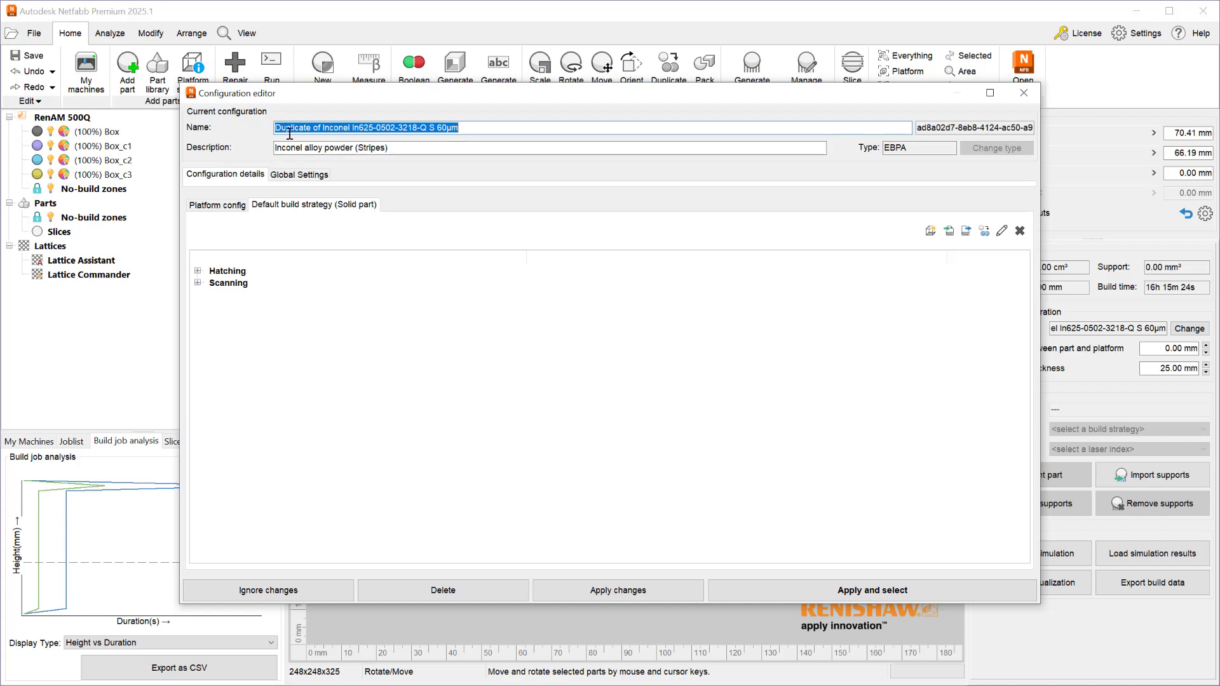
{"action": "left_click", "coordinate": [314, 130]}
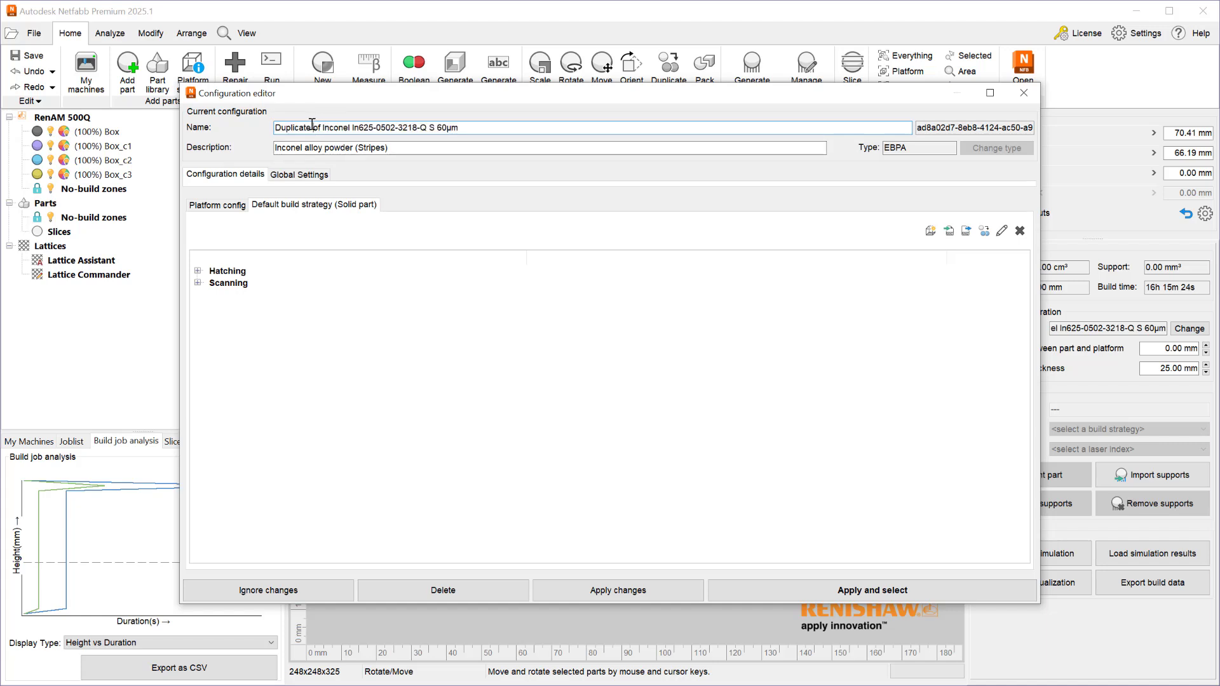
{"action": "left_click_drag", "start_coordinate": [312, 126], "coordinate": [261, 120]}
Enable Multilaser Mode in the platform config of the duplicated Inconel configuration.
{"action": "left_click", "coordinate": [231, 205]}
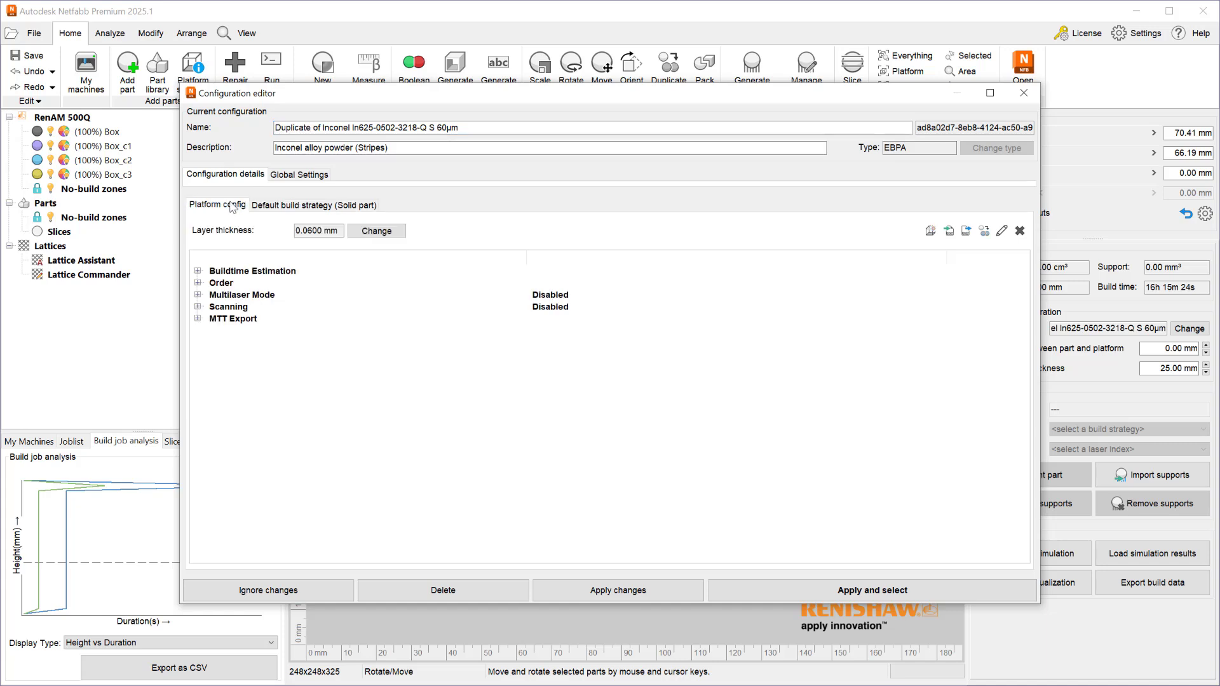
{"action": "left_click", "coordinate": [198, 295]}
{"action": "left_click", "coordinate": [551, 296]}
{"action": "left_click", "coordinate": [556, 297]}
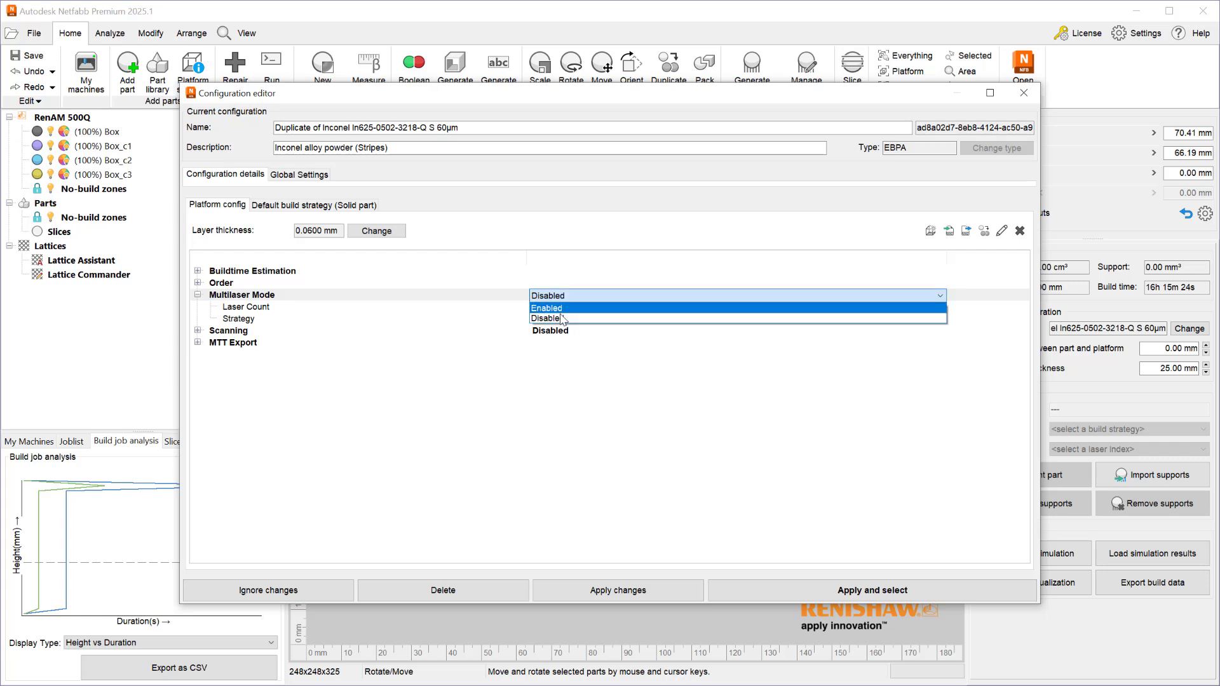
{"action": "left_click", "coordinate": [559, 309]}
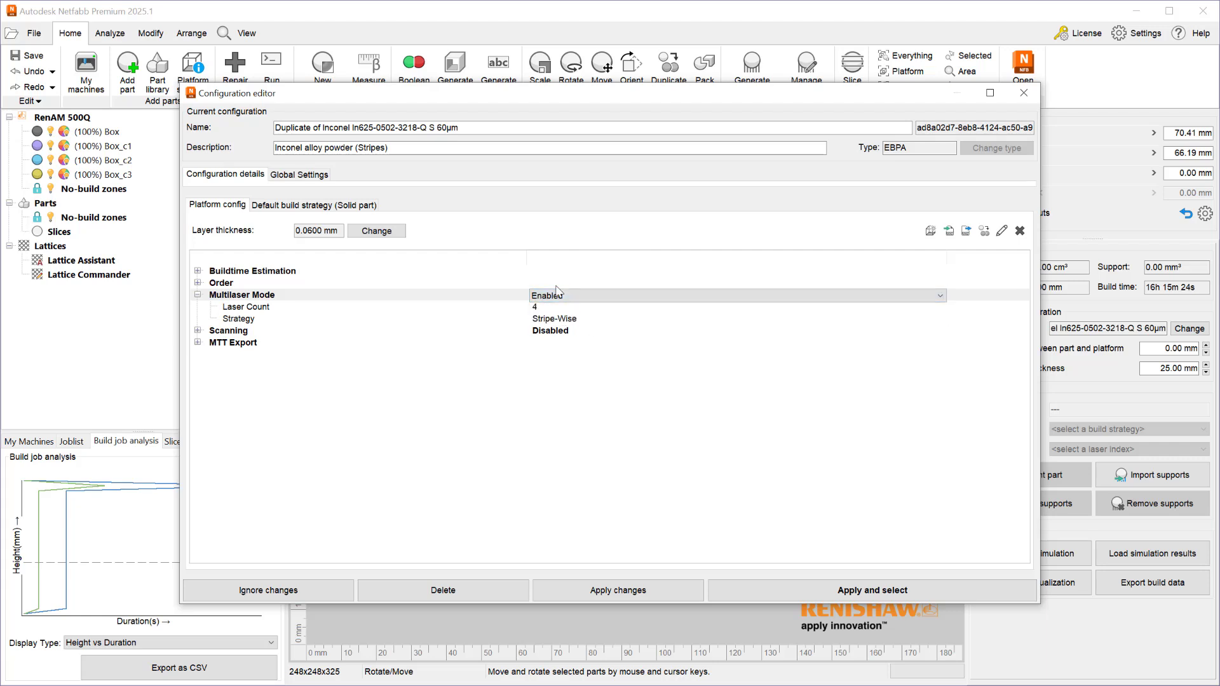
Set the multilaser strategy to Part-Wise, then apply and select the duplicated configuration for the build.
{"action": "left_click", "coordinate": [568, 321]}
{"action": "left_click", "coordinate": [571, 322]}
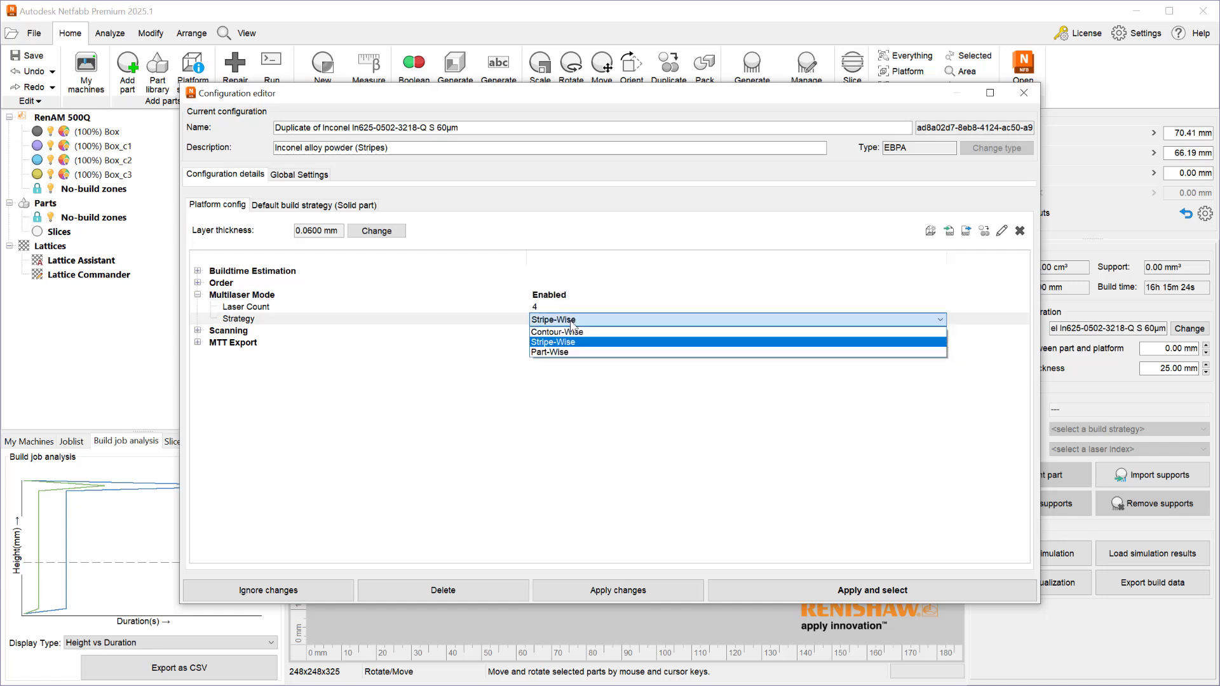
{"action": "left_click", "coordinate": [560, 353]}
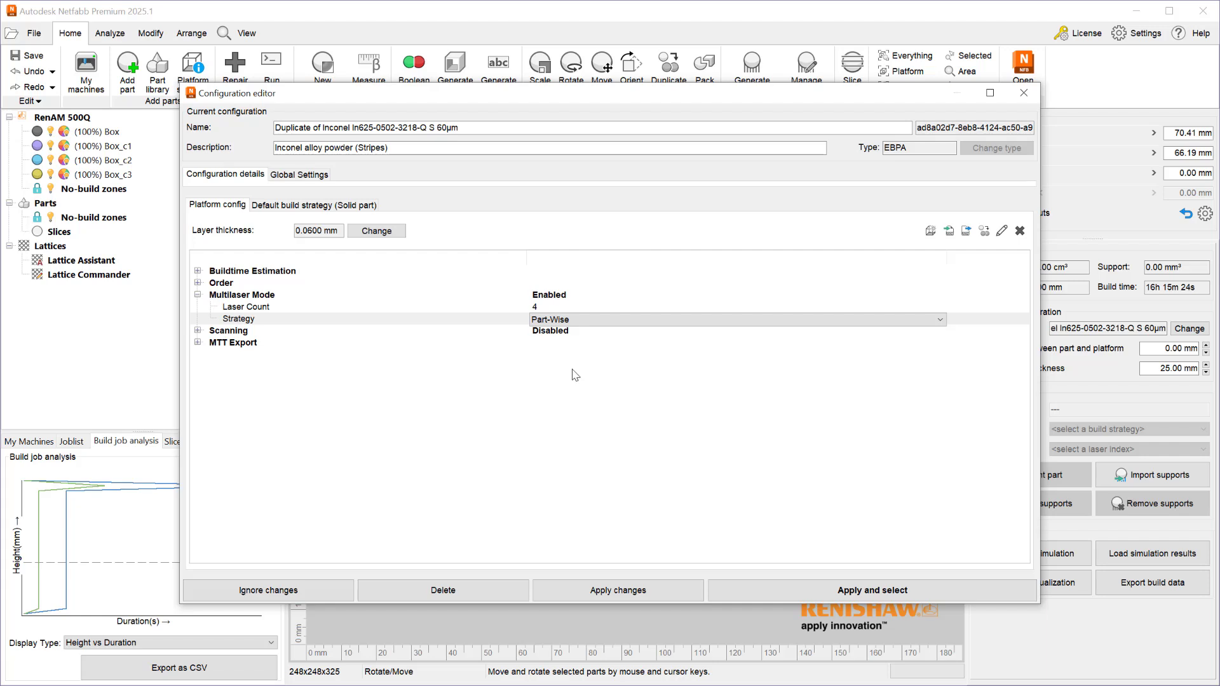
{"action": "left_click", "coordinate": [569, 326]}
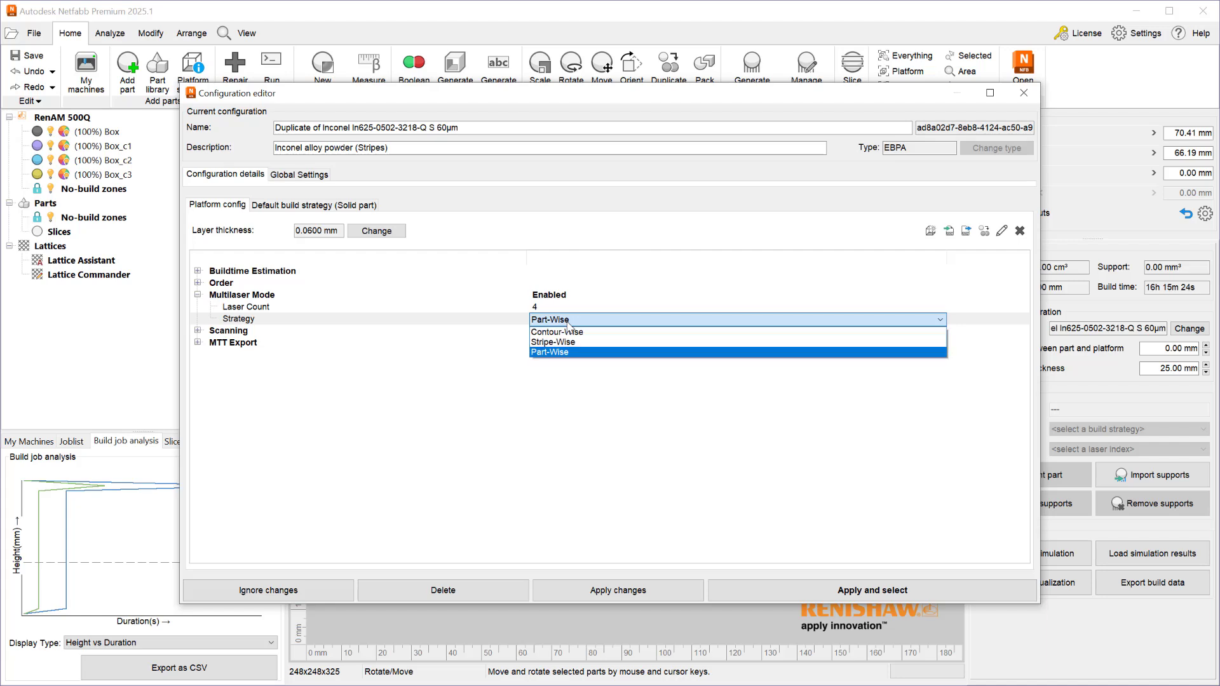
{"action": "left_click", "coordinate": [568, 323]}
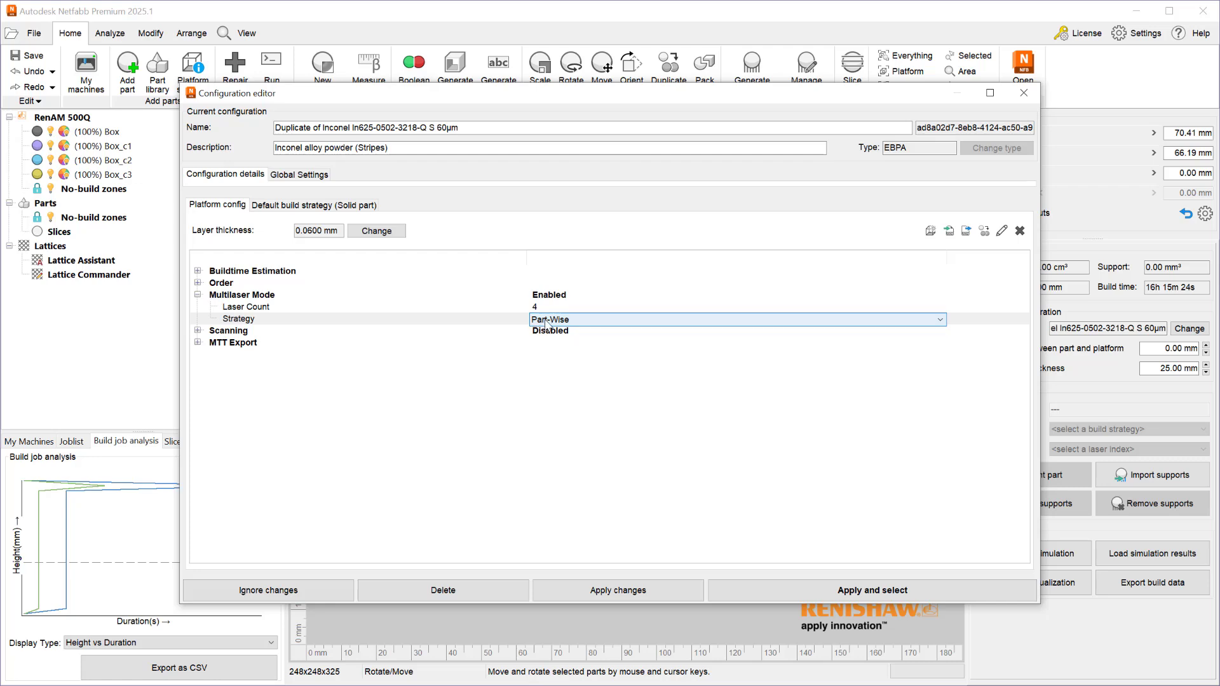
{"action": "left_click", "coordinate": [888, 586]}
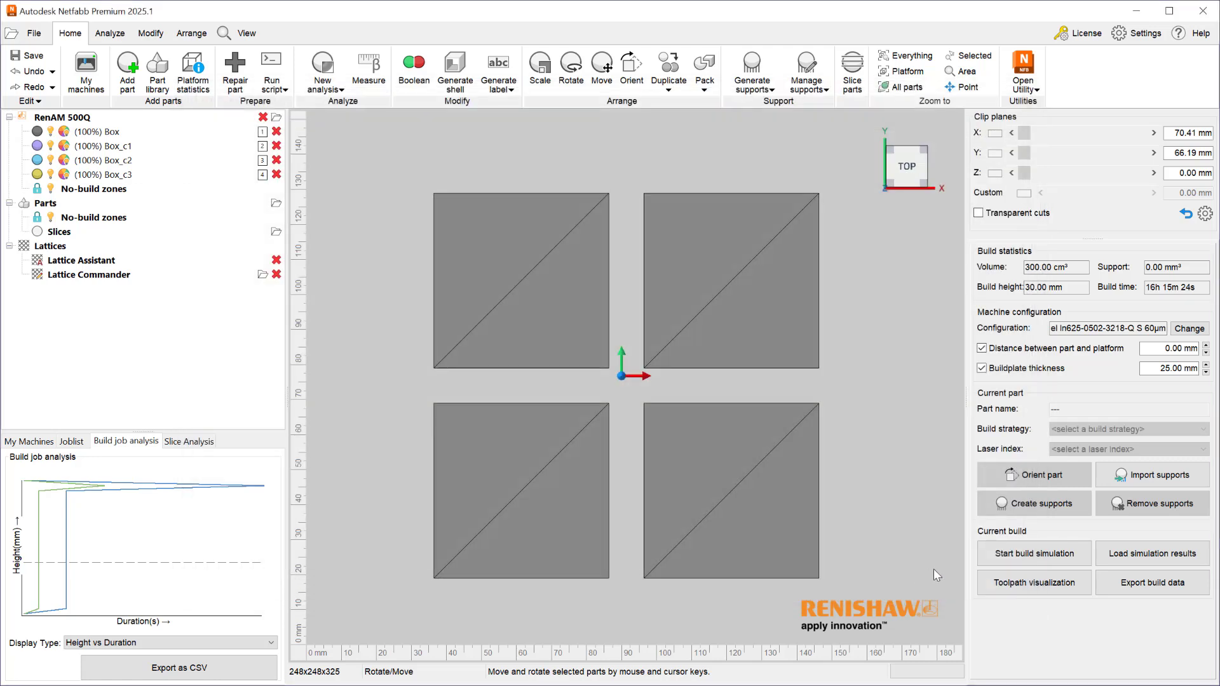
Check the laser distribution at layer 380 and the build time in the toolpath visualization, and return to the build.
{"action": "left_click", "coordinate": [1023, 584]}
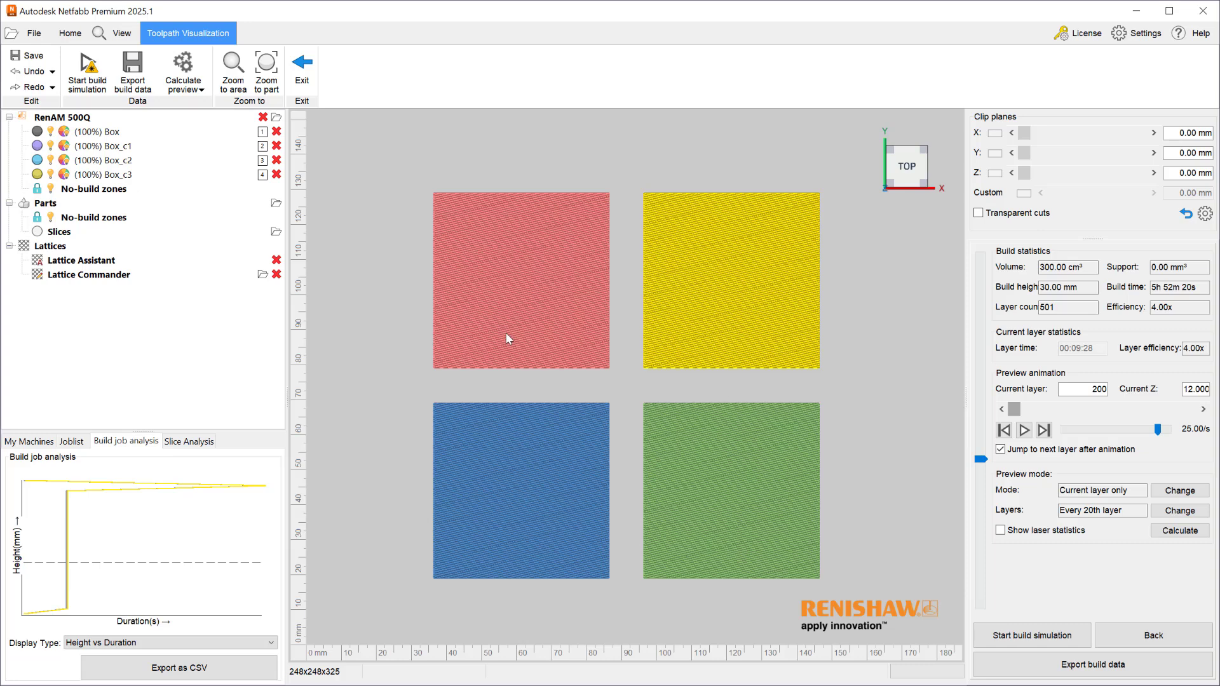
{"action": "mouse_move", "coordinate": [983, 467]}
{"action": "left_mouse_down"}
{"action": "mouse_move", "coordinate": [976, 498]}
{"action": "mouse_move", "coordinate": [979, 292]}
{"action": "mouse_move", "coordinate": [980, 335]}
{"action": "left_mouse_up"}
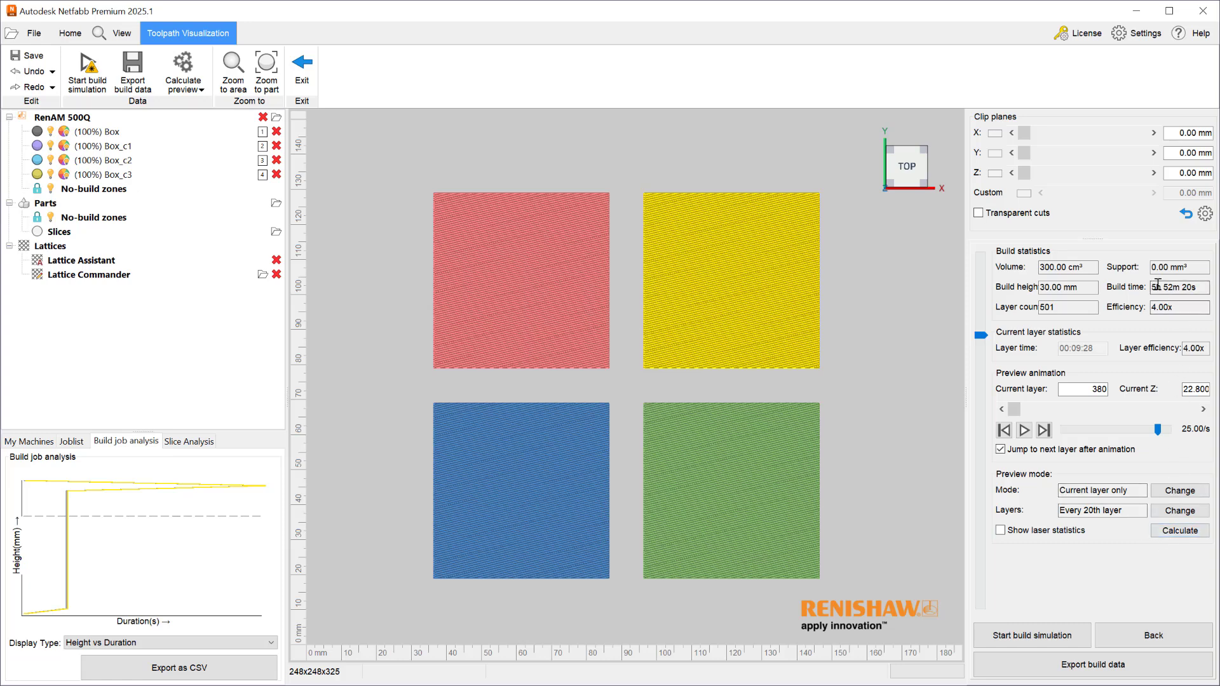
{"action": "mouse_move", "coordinate": [1175, 287]}
{"action": "left_click", "coordinate": [1183, 636]}
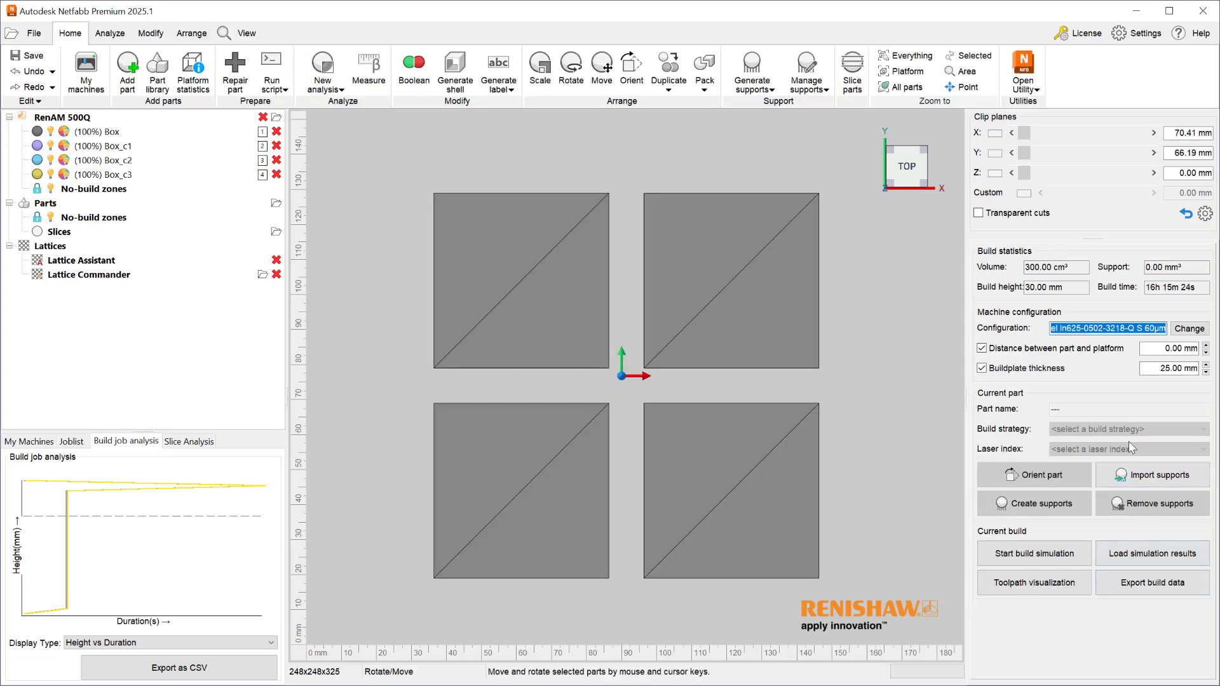
Change the duplicated configuration's multilaser strategy to Contour-Wise and apply and select it for the build.
{"action": "left_click", "coordinate": [1189, 328]}
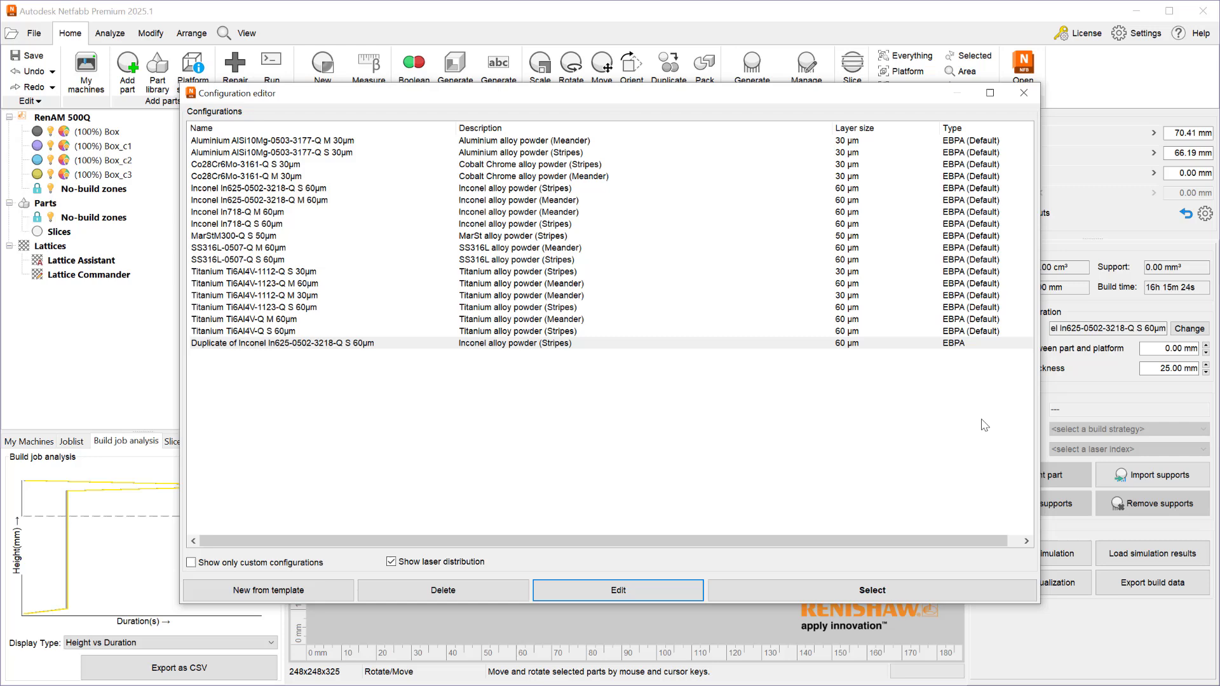
{"action": "left_click", "coordinate": [615, 588]}
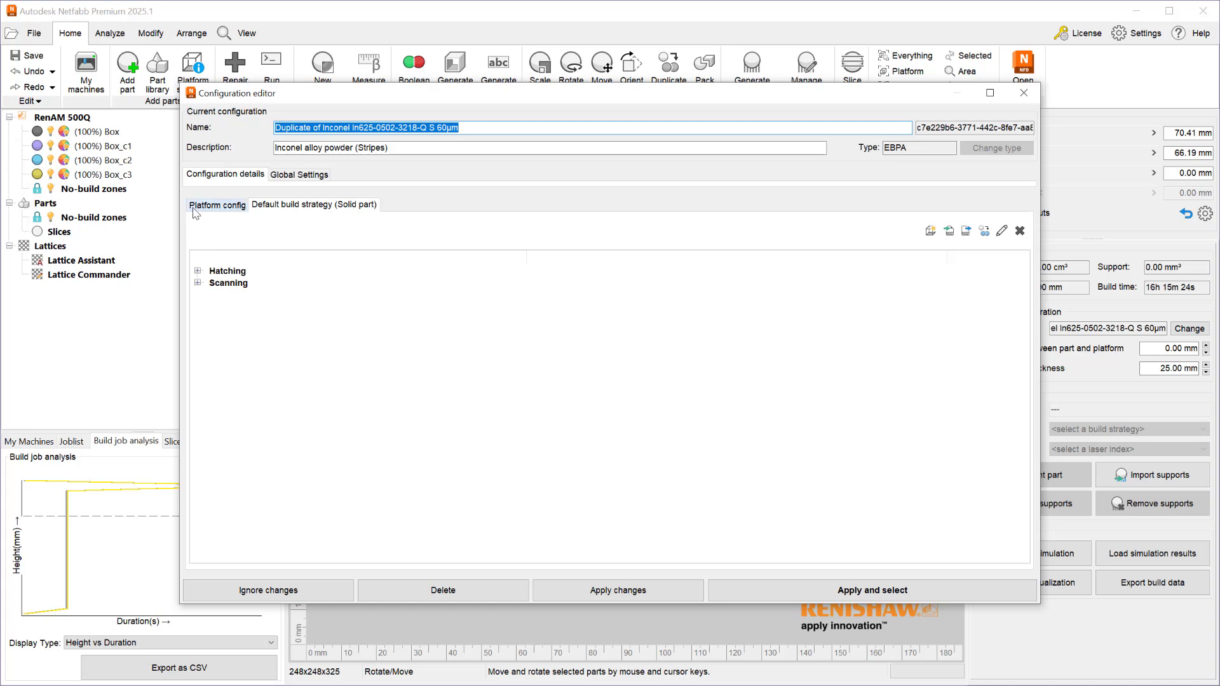
{"action": "left_click", "coordinate": [207, 209]}
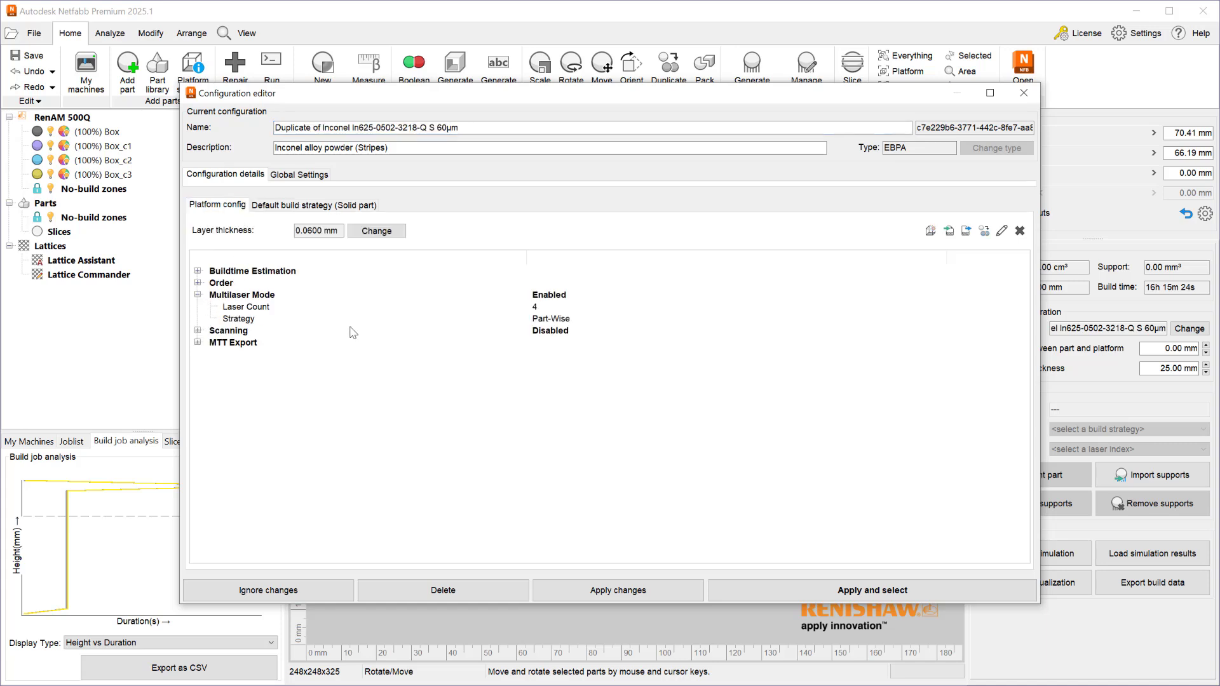
{"action": "left_click", "coordinate": [559, 319]}
{"action": "left_click", "coordinate": [577, 320]}
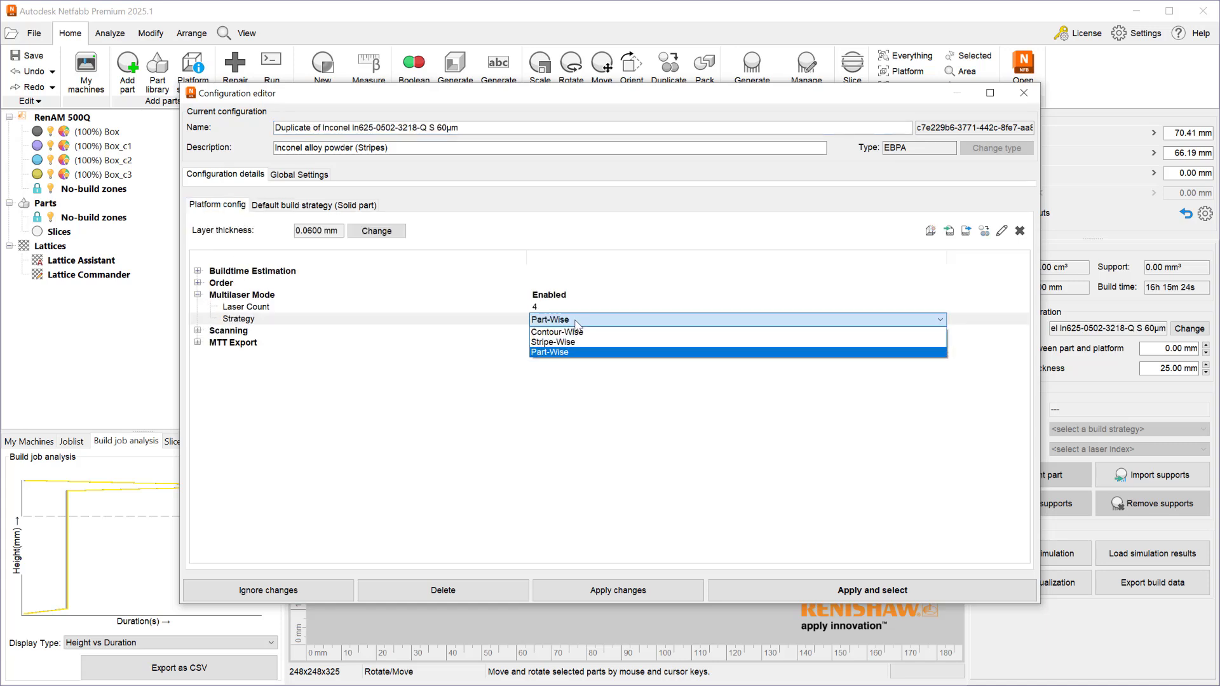
{"action": "left_click", "coordinate": [583, 333]}
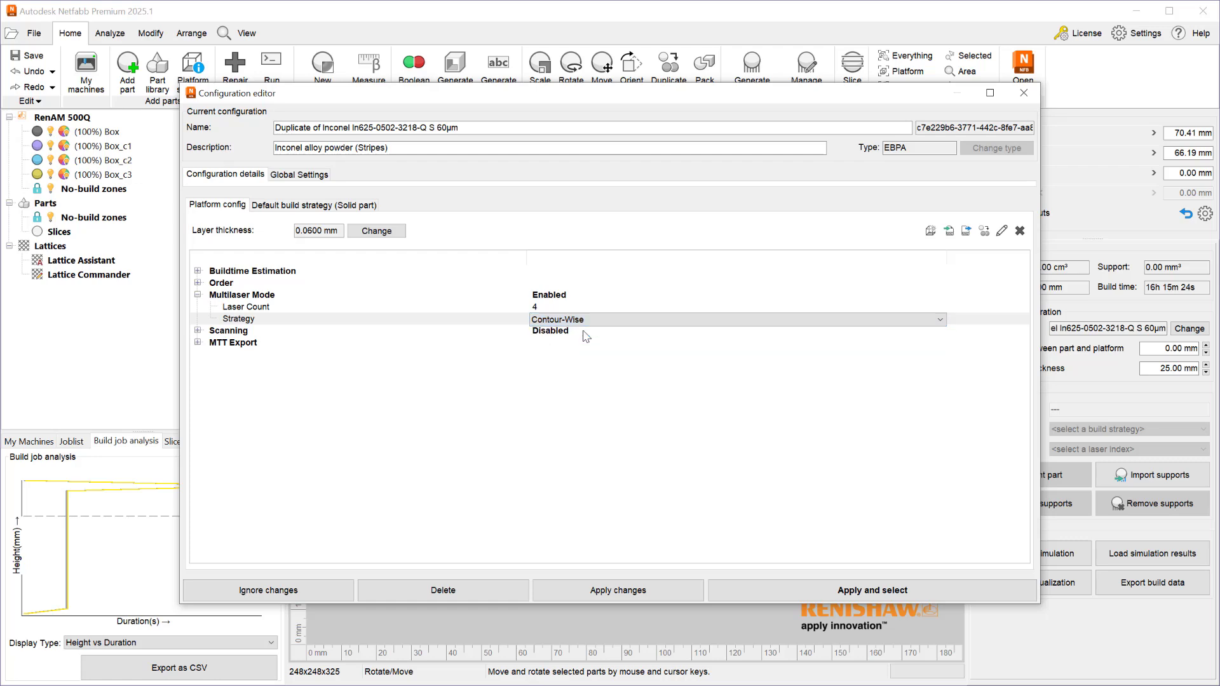
{"action": "left_click", "coordinate": [845, 596]}
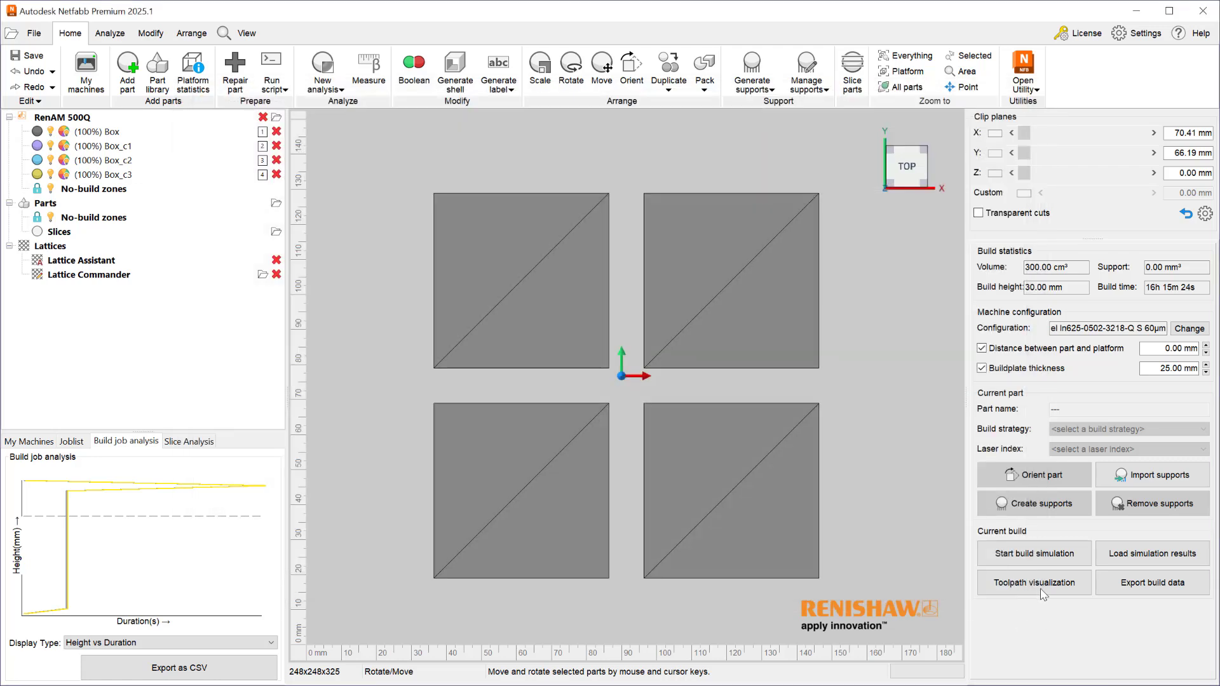
Open the toolpath visualization and examine the contours and hatching at the upper-left corner of the lower-right box up close.
{"action": "left_click", "coordinate": [1048, 585]}
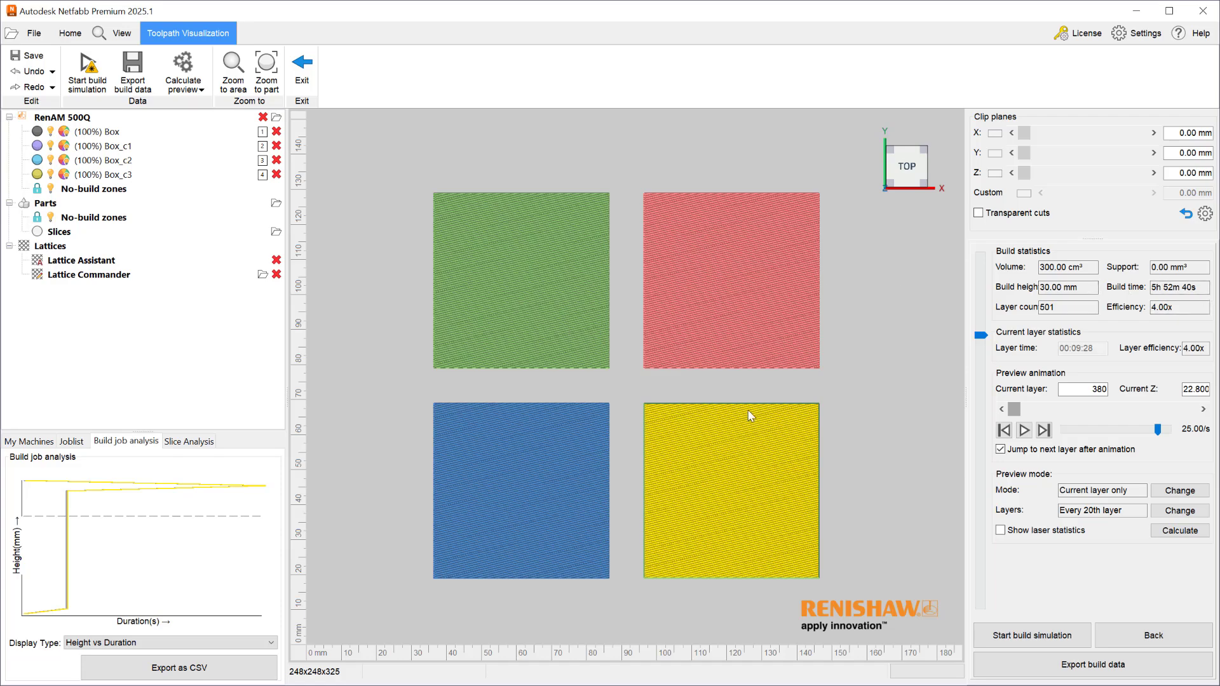
{"action": "scroll", "coordinate": [616, 387], "scroll_direction": "up", "scroll_amount": 5}
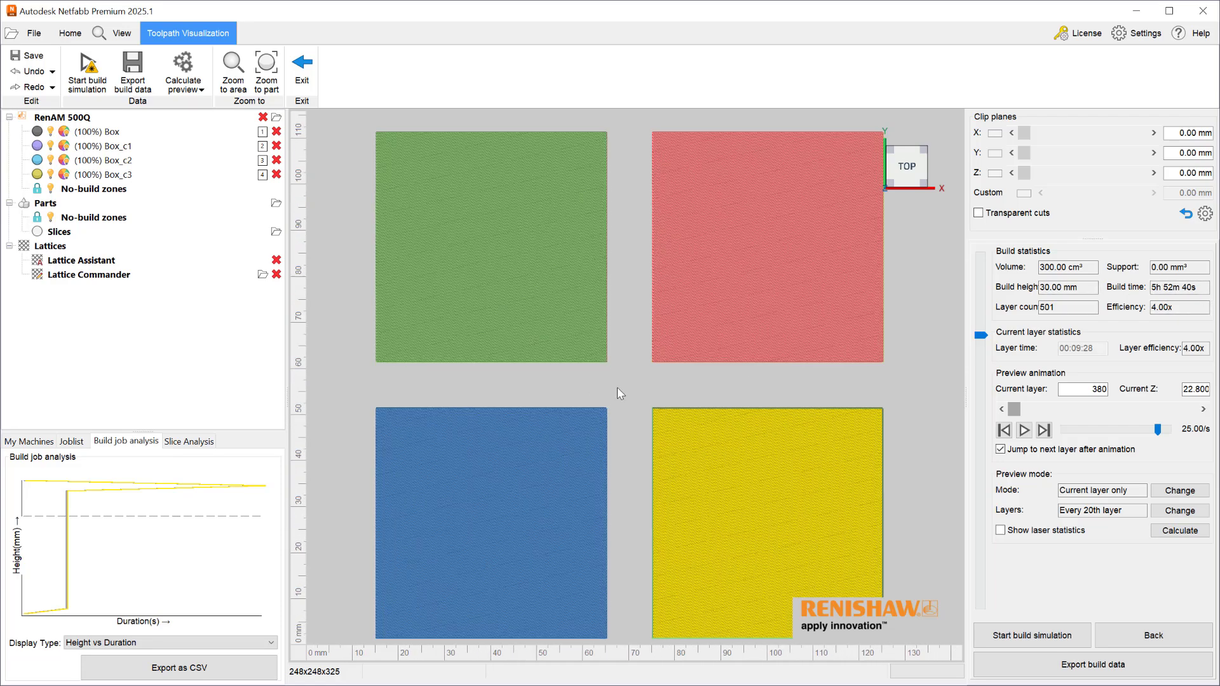
{"action": "scroll", "coordinate": [668, 375], "scroll_direction": "up", "scroll_amount": 8}
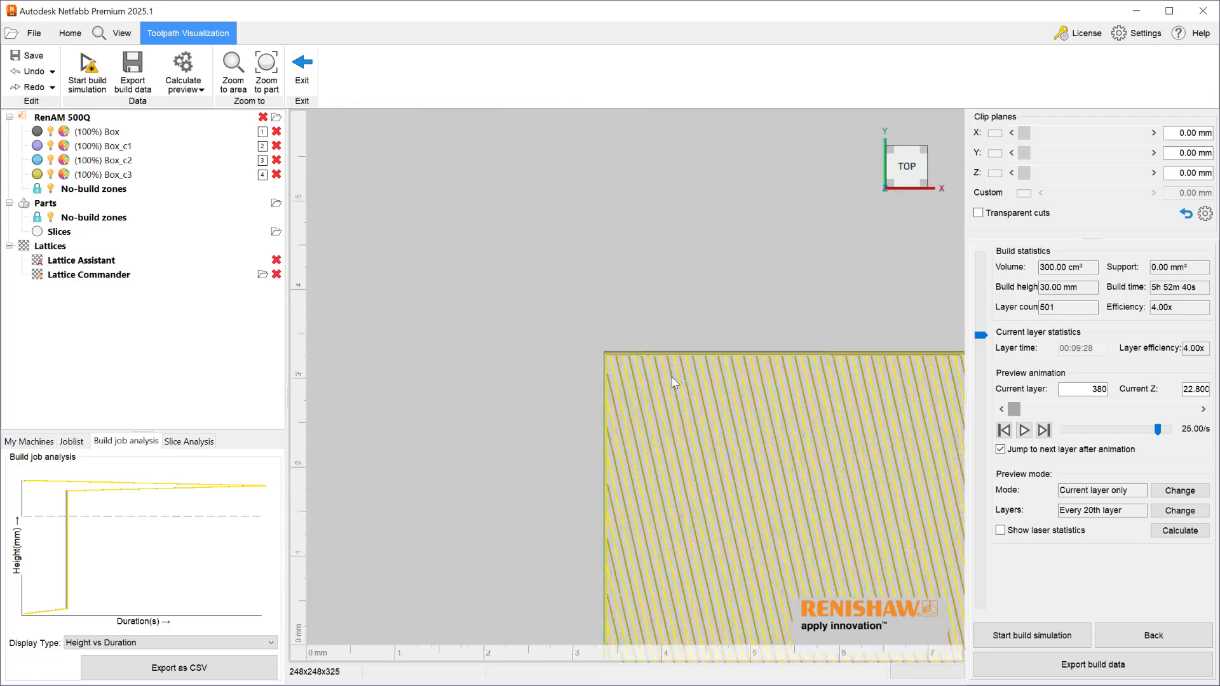
Return from the toolpath visualization, change the duplicated configuration's multilaser strategy to Stripe-Wise, and apply and select it for the build.
{"action": "scroll", "coordinate": [402, 284], "scroll_direction": "up", "scroll_amount": 3}
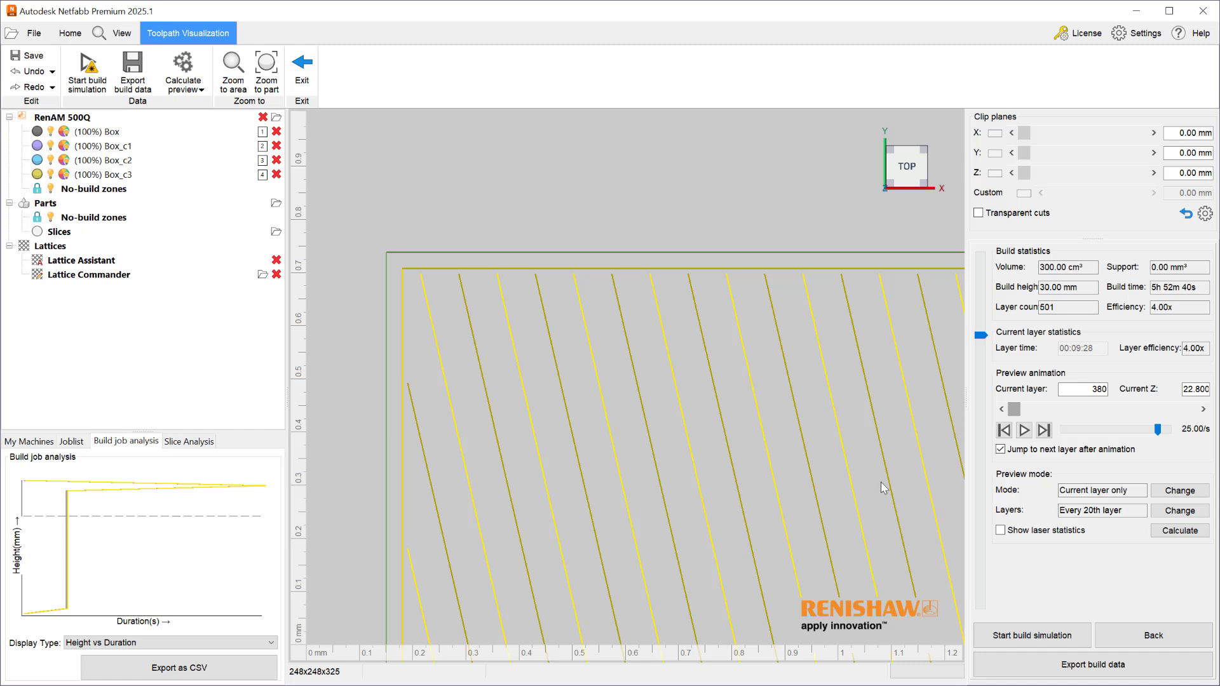
{"action": "left_click", "coordinate": [1148, 645]}
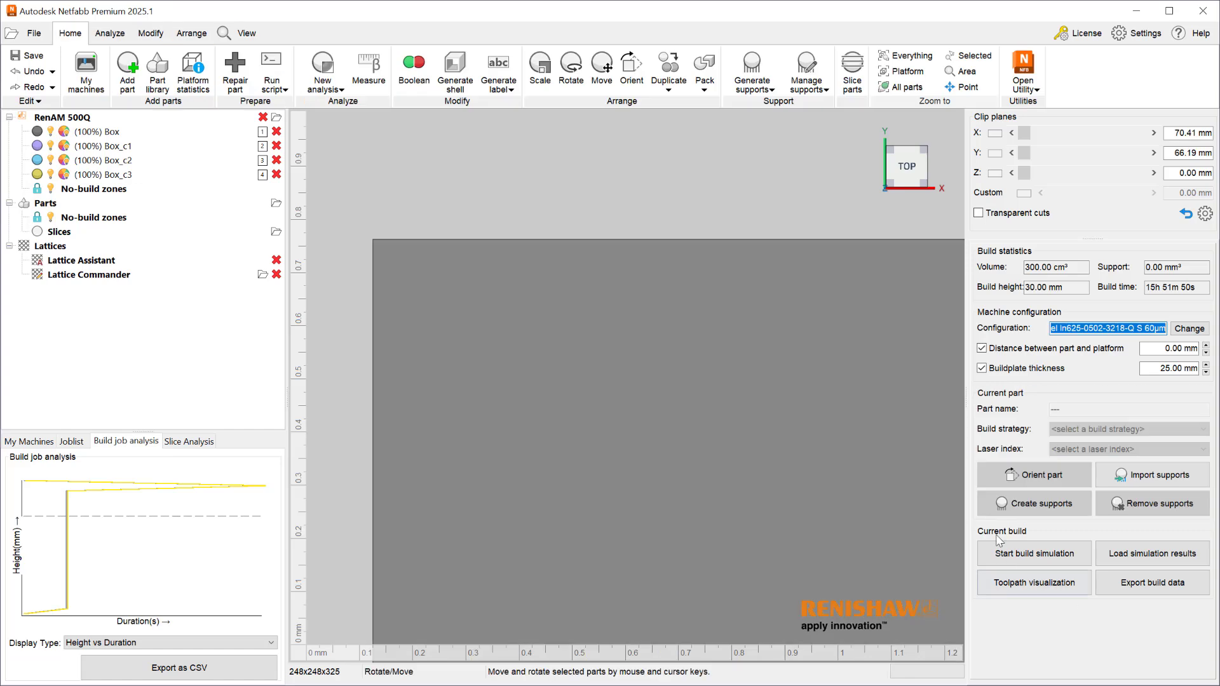
{"action": "left_click", "coordinate": [1190, 329]}
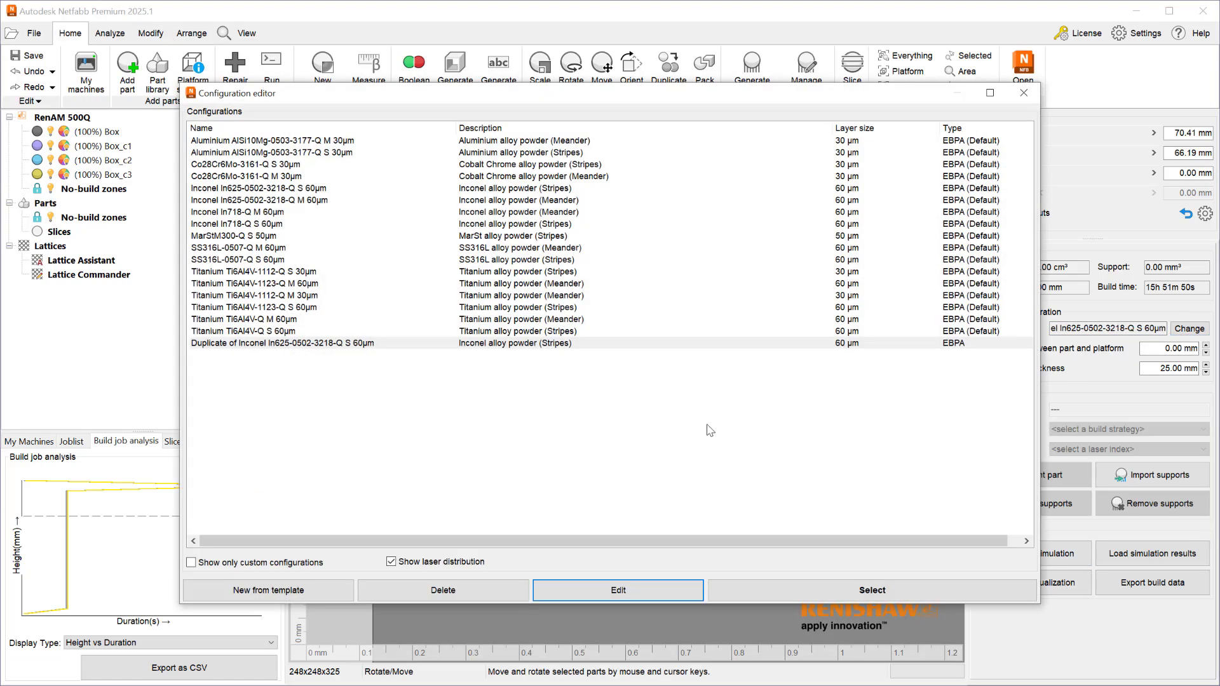
{"action": "left_click", "coordinate": [570, 595]}
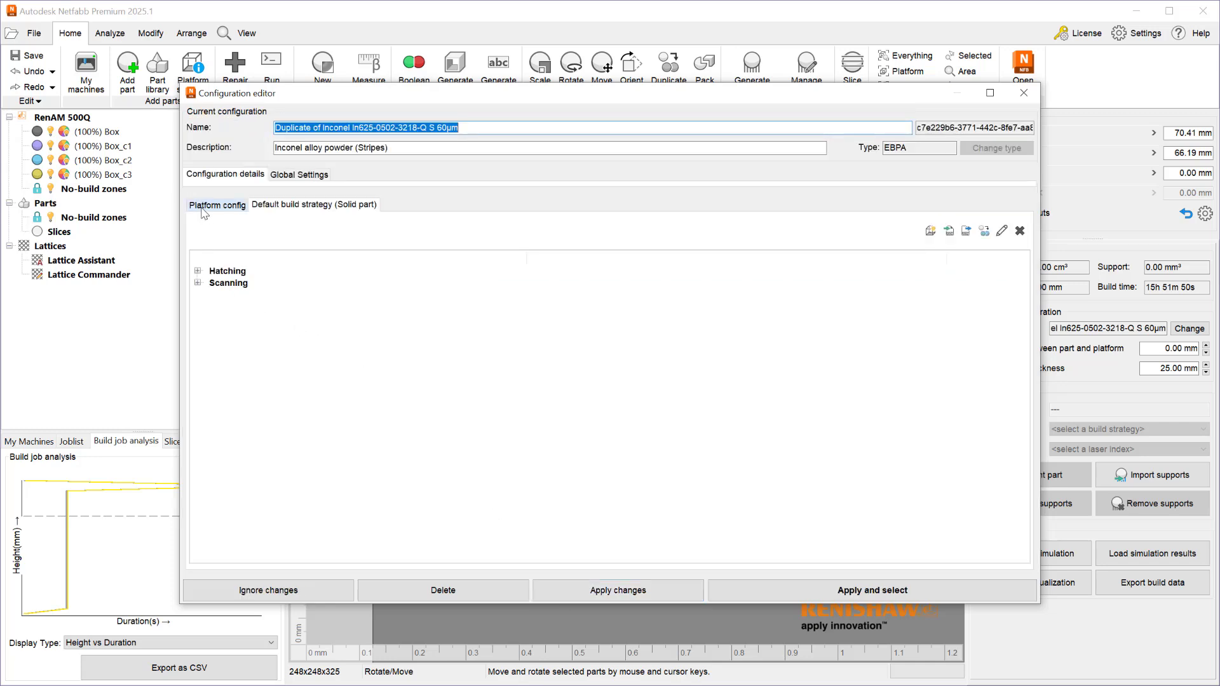
{"action": "left_click", "coordinate": [203, 206]}
{"action": "left_click", "coordinate": [575, 321]}
{"action": "left_click", "coordinate": [590, 321]}
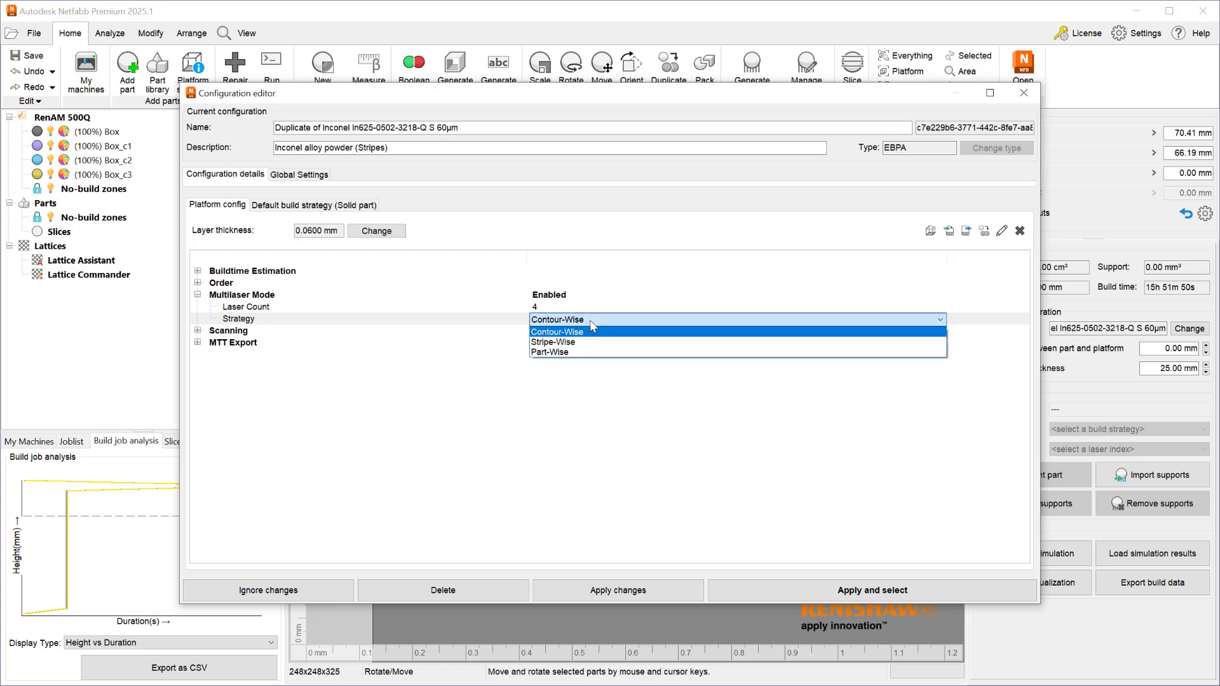
{"action": "left_click", "coordinate": [583, 344]}
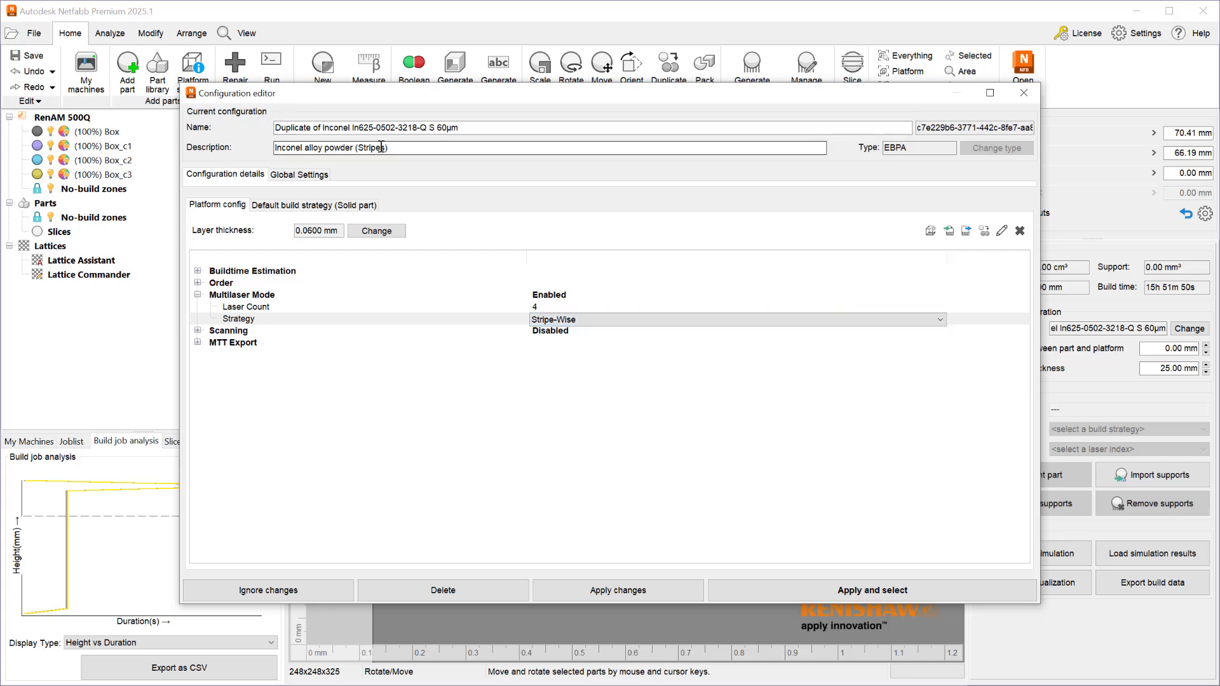
{"action": "left_click", "coordinate": [844, 592]}
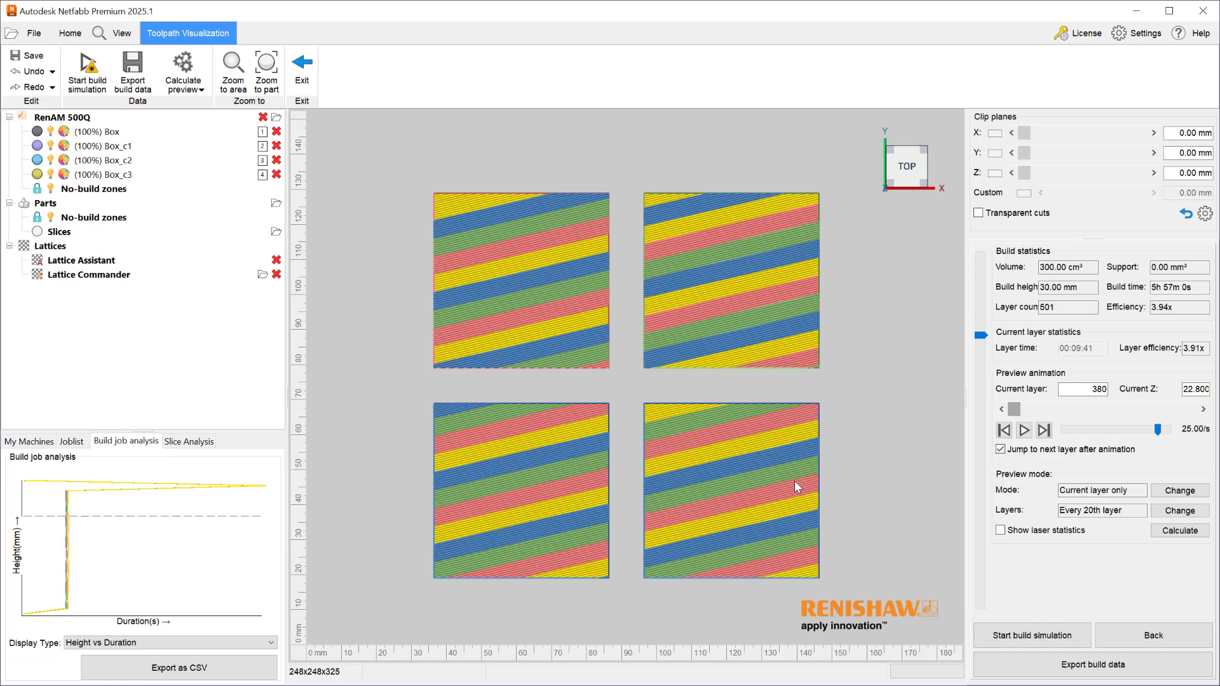
Play the layer 380 animation to examine how the stripes are distributed among the lasers, and return to the build.
{"action": "left_click", "coordinate": [1025, 431]}
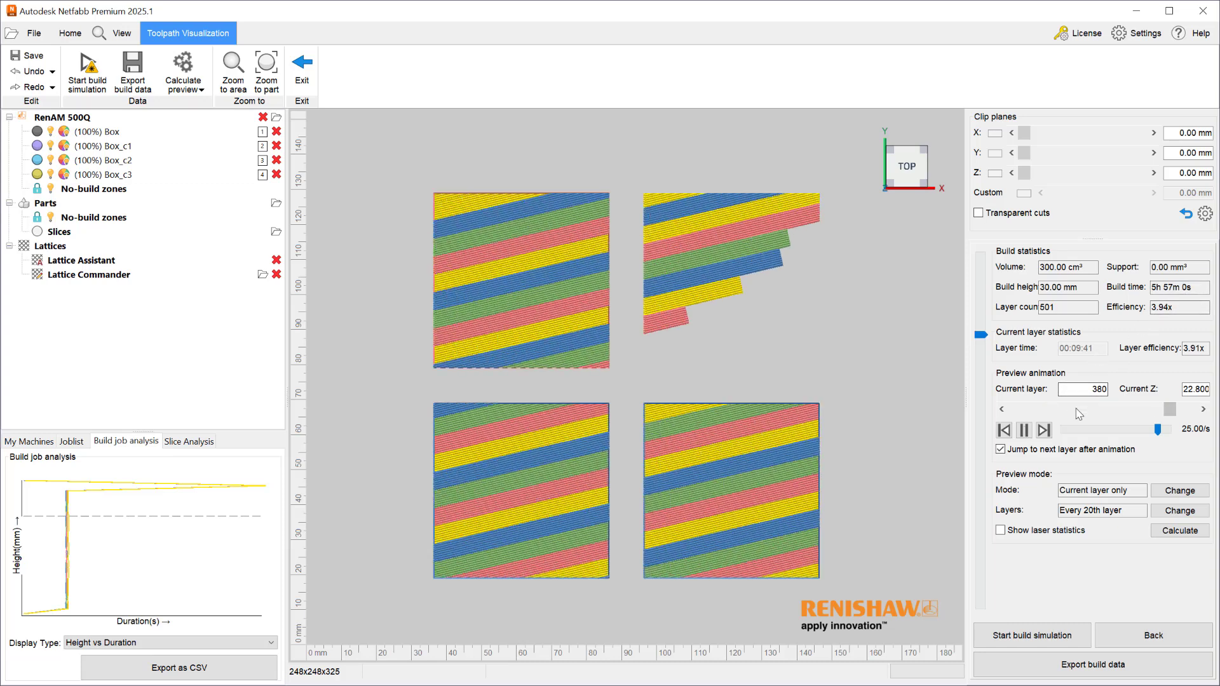
{"action": "left_click", "coordinate": [1023, 430]}
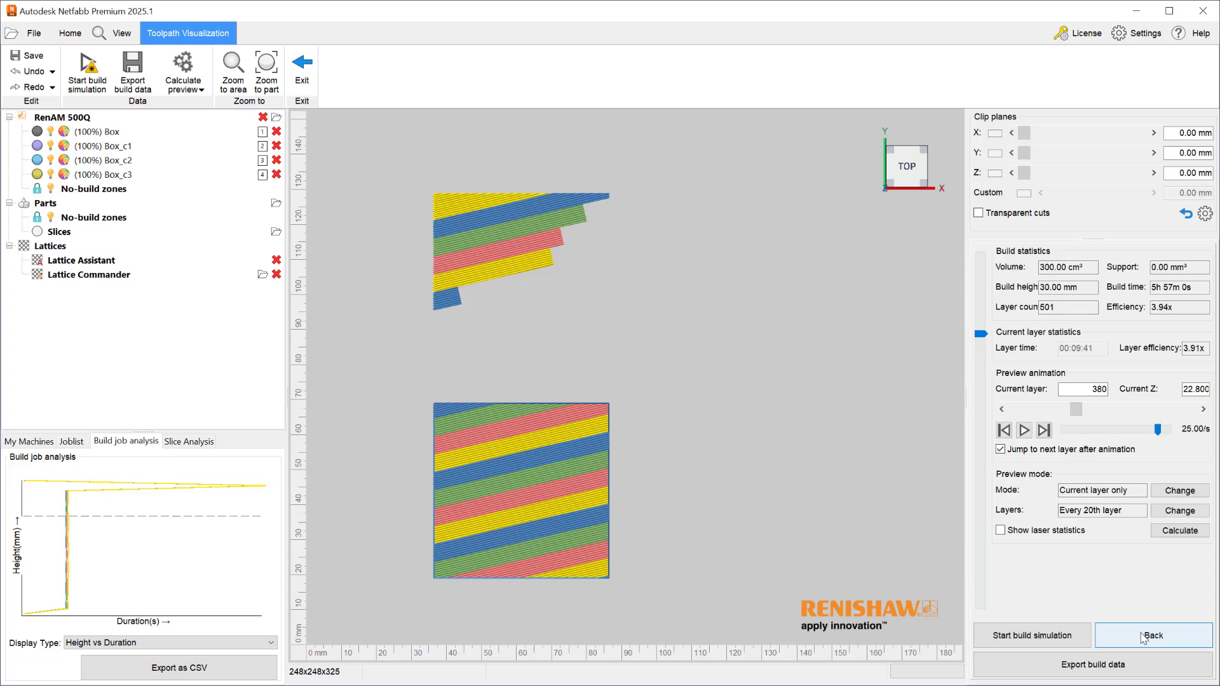
{"action": "left_click", "coordinate": [1044, 430]}
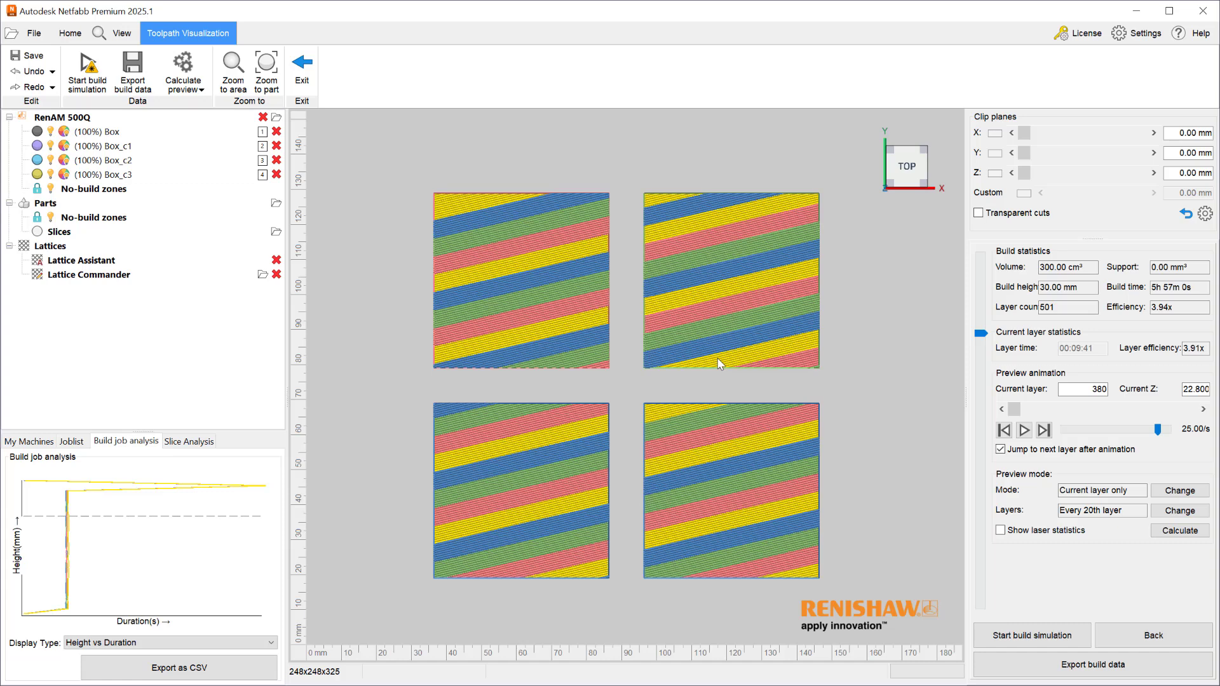
{"action": "left_click", "coordinate": [1146, 636]}
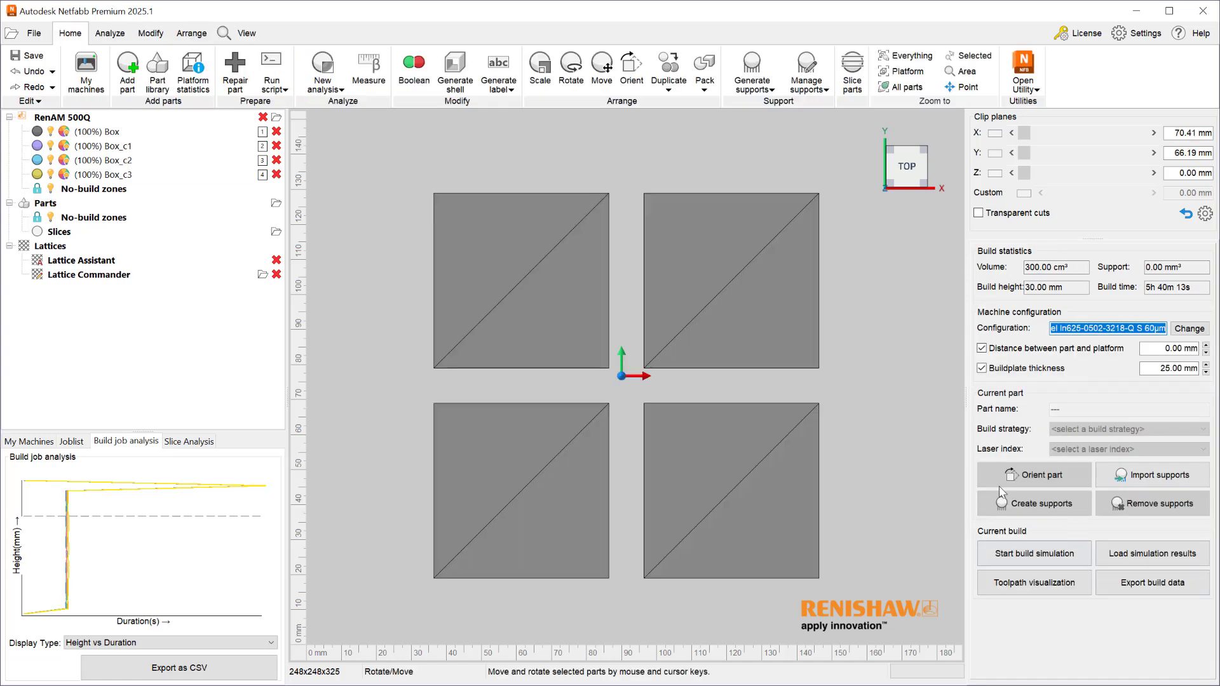
Inspect the laser index options for the lower-right box without choosing one, and deselect the box.
{"action": "left_click", "coordinate": [769, 468]}
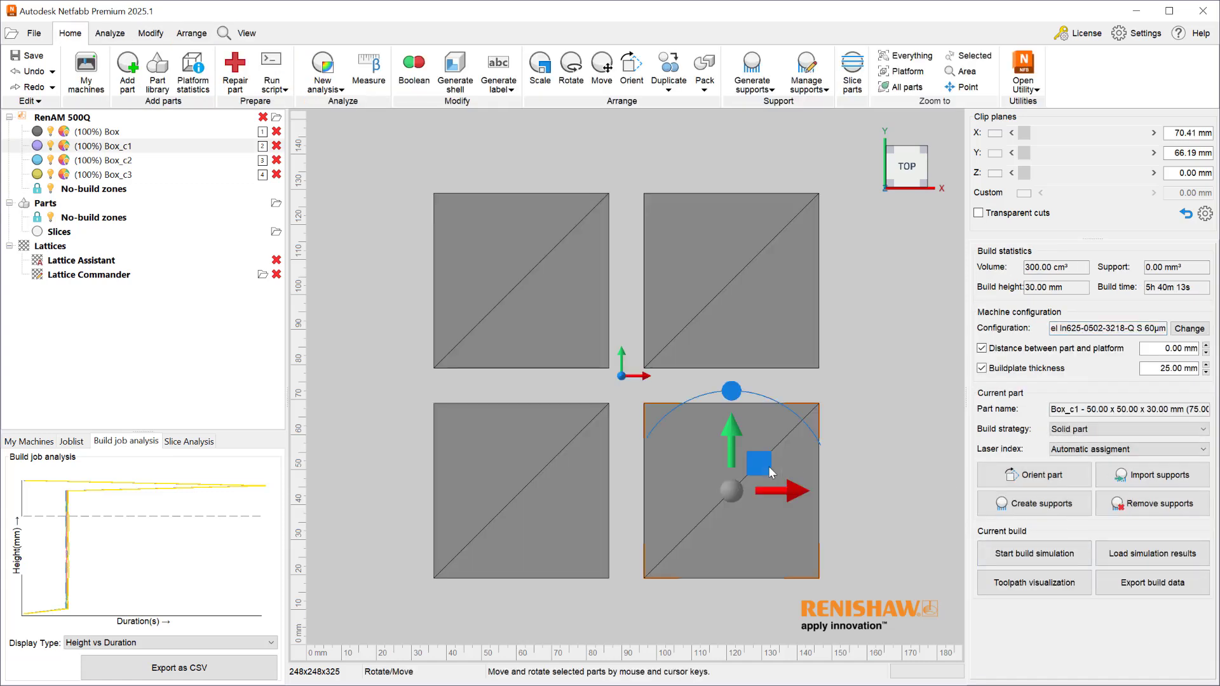
{"action": "left_click", "coordinate": [1072, 451]}
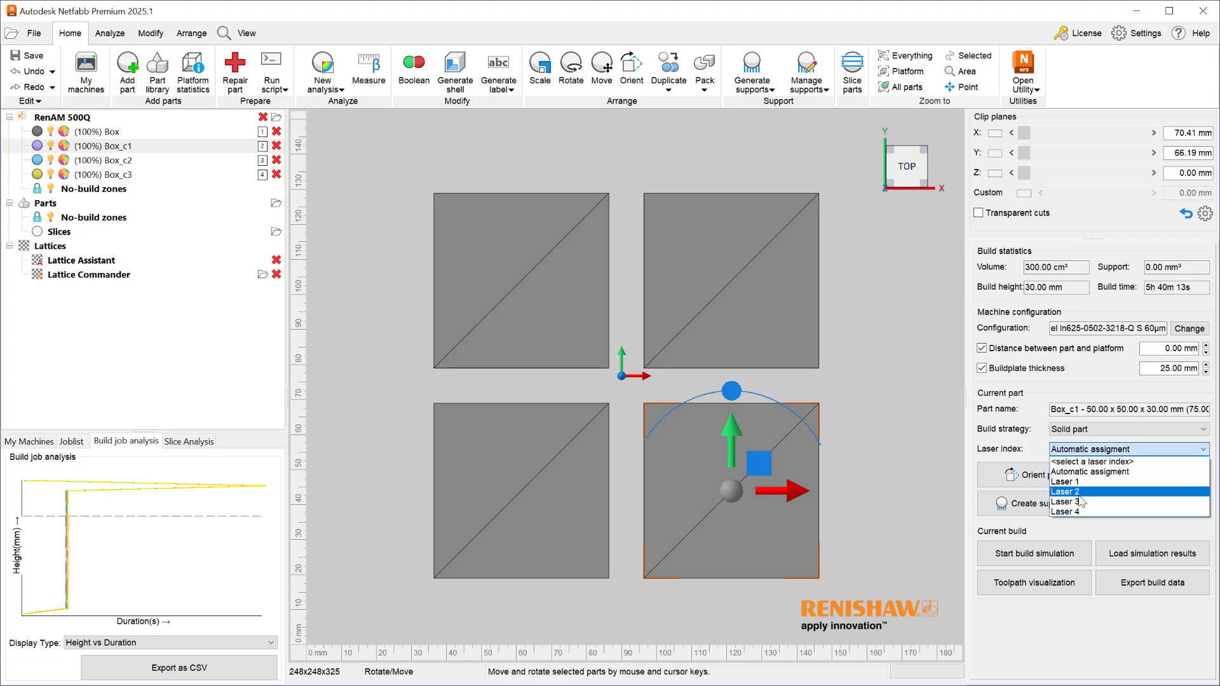
{"action": "left_click", "coordinate": [1090, 655]}
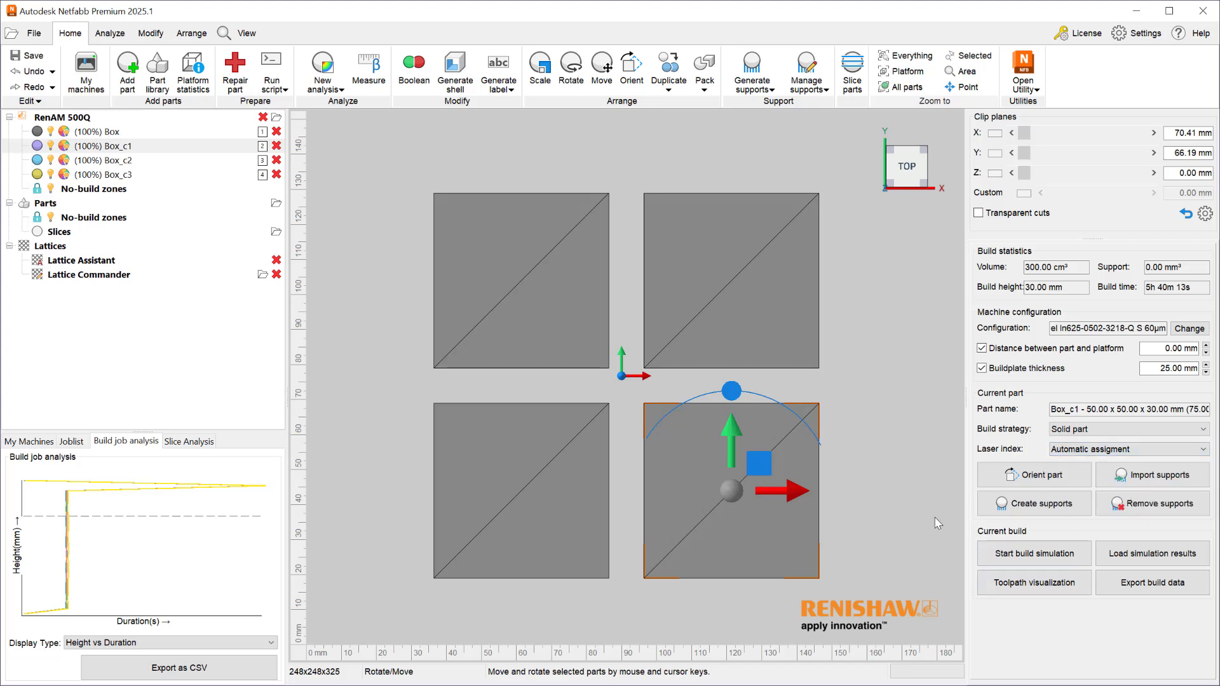
{"action": "left_click", "coordinate": [906, 463]}
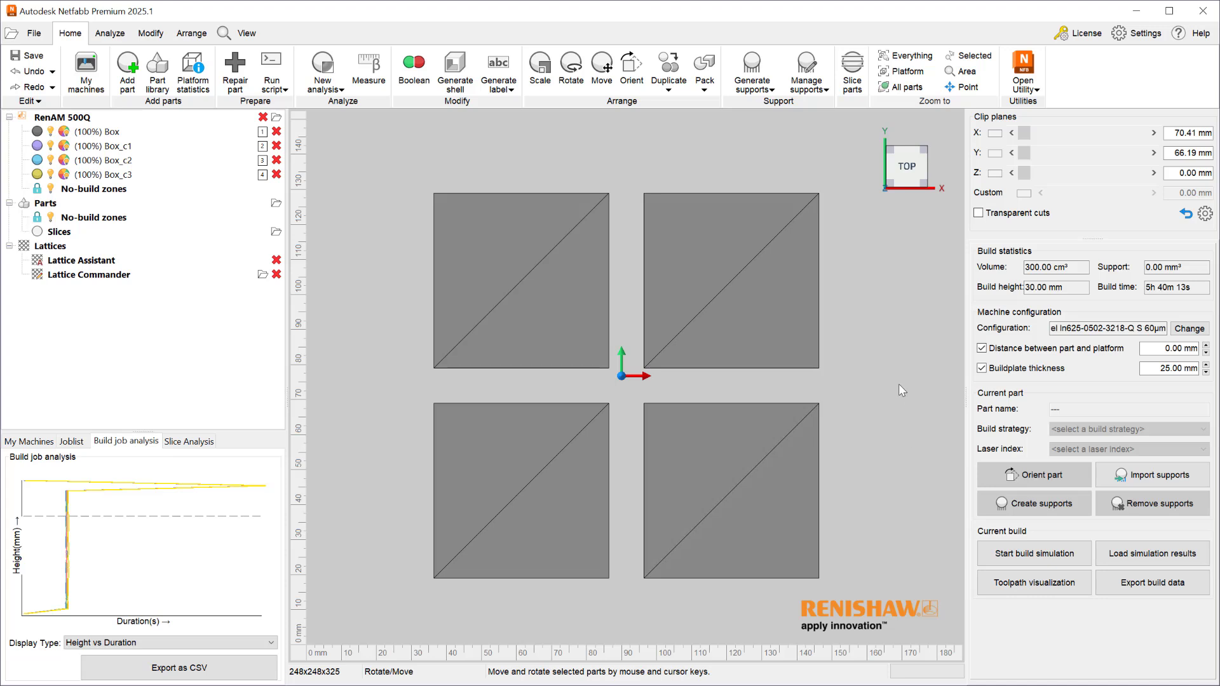